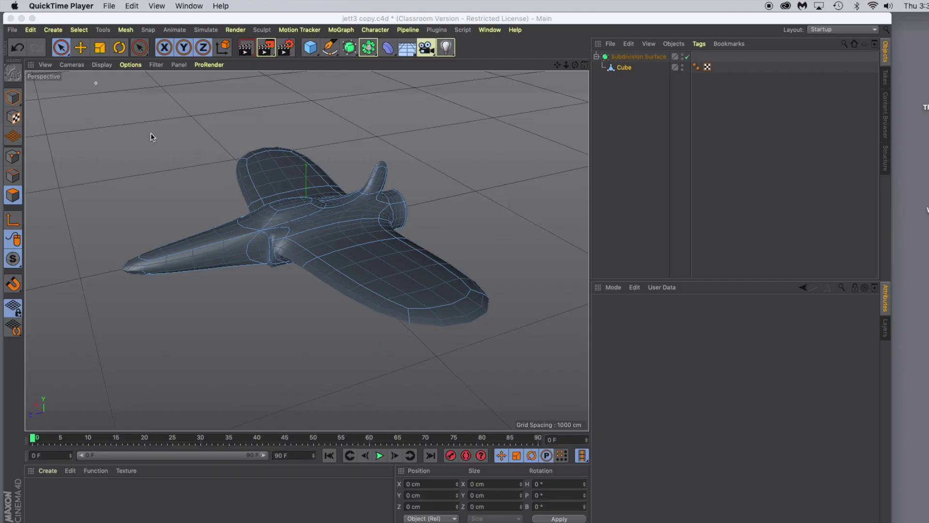
In Polygons mode with Live Selection, paint-select from the wing root toward the cockpit.
alt+drag(150, 133, 174, 137)
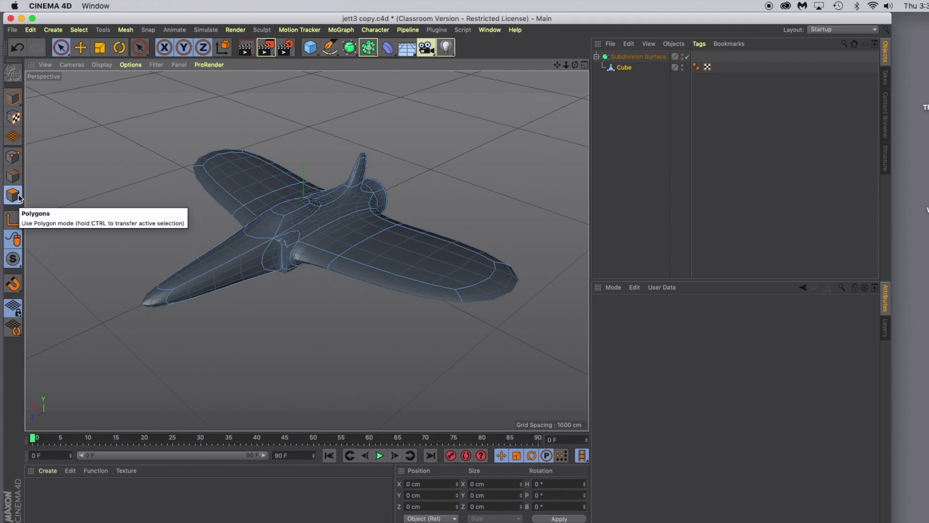
click(60, 48)
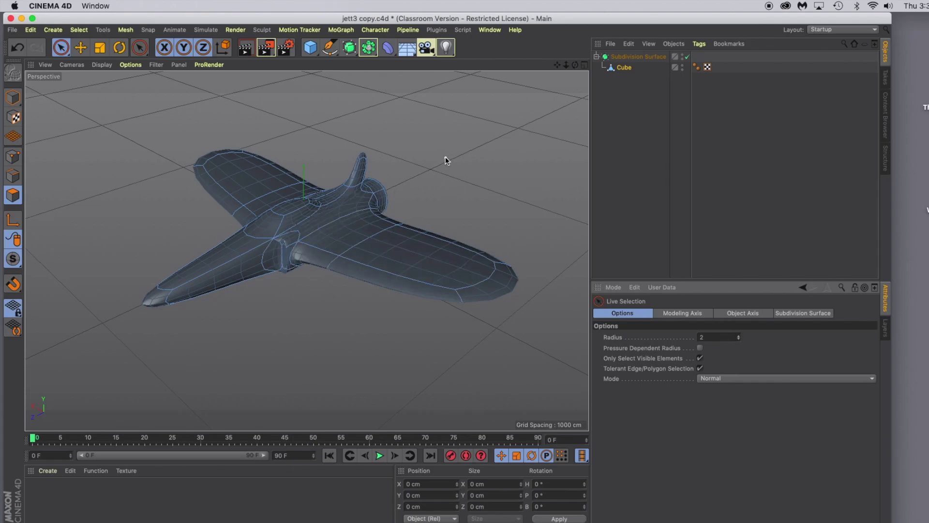
click(268, 226)
drag(267, 226, 317, 220)
Add the cockpit polygon and drop the fuselage strip, leaving only the oval cockpit patch.
alt+drag(116, 183, 126, 245)
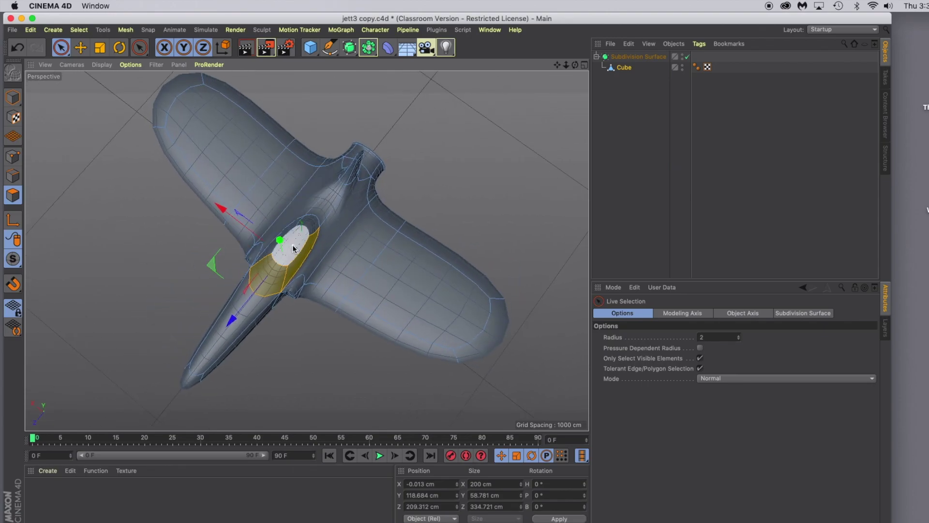
shift+click(308, 231)
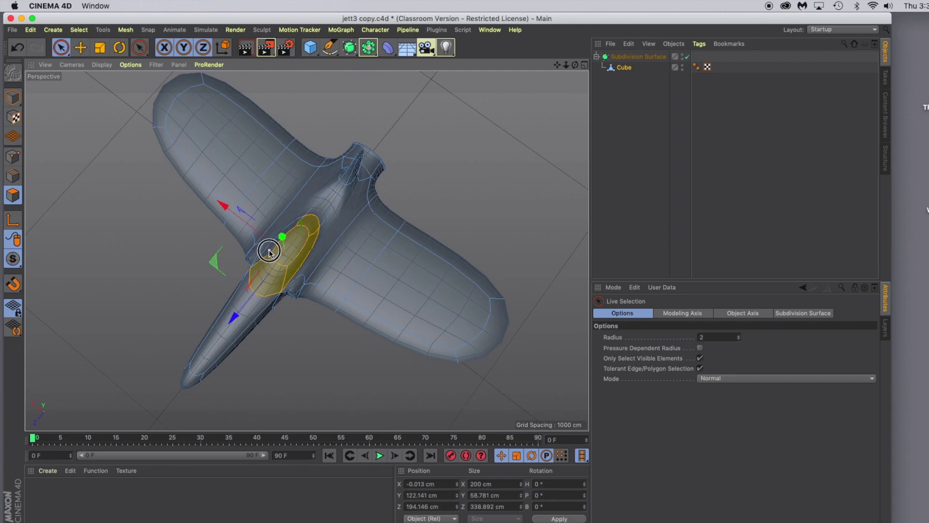
shift+click(310, 264)
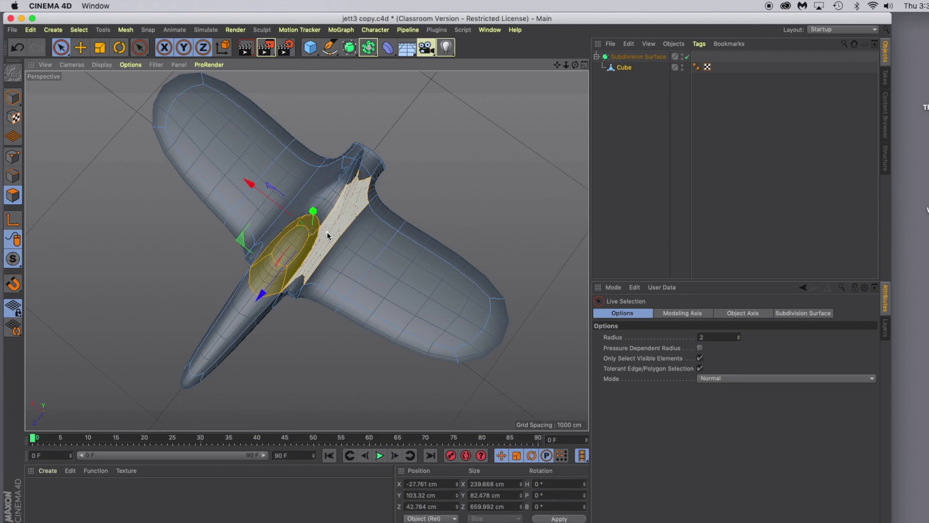
ctrl+click(318, 240)
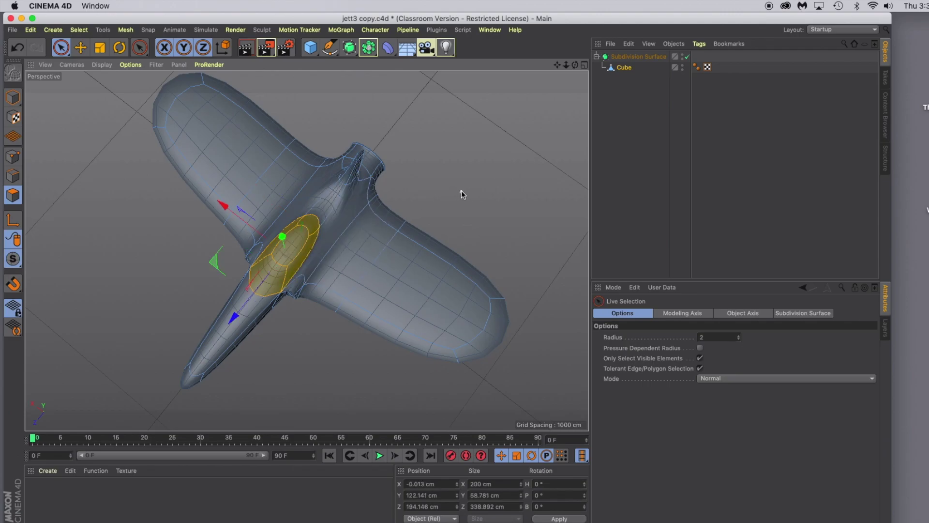
alt+drag(463, 193, 446, 165)
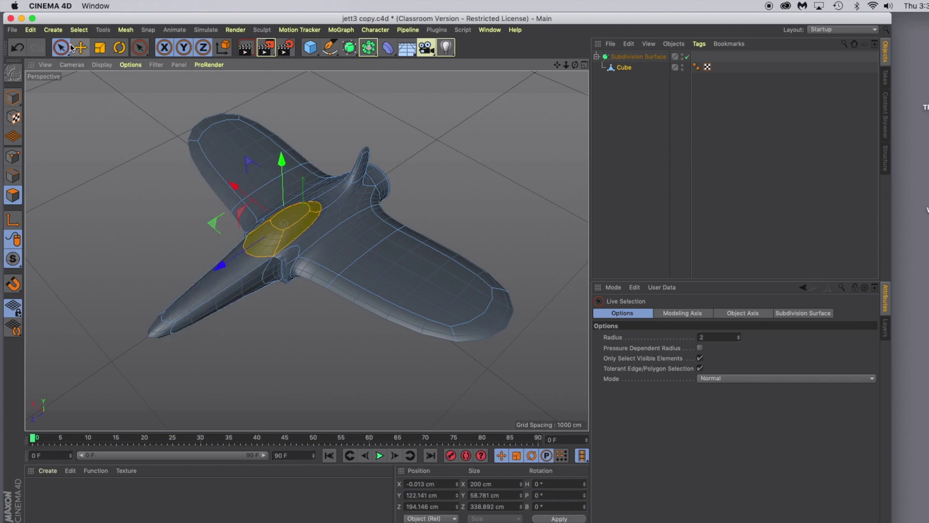
Invert the selection to everything but the cockpit and create a new material, Mat.
click(78, 31)
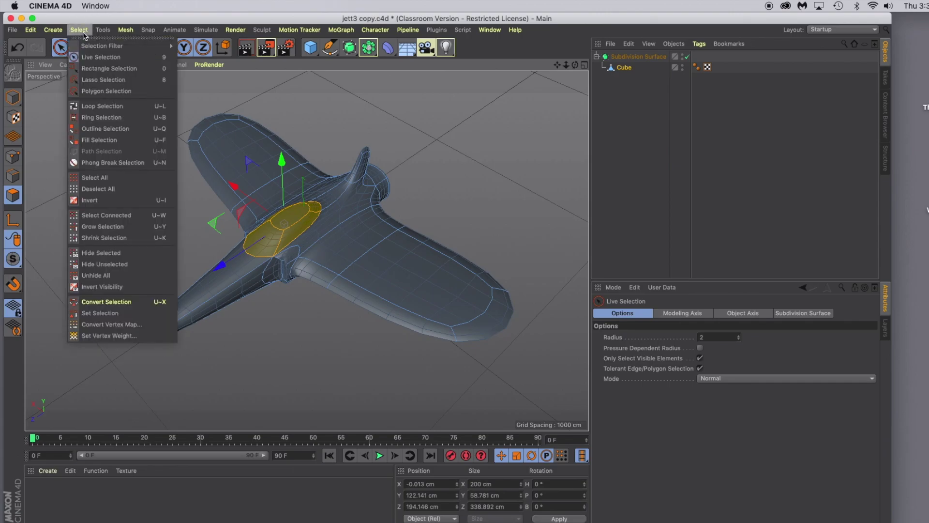
click(90, 201)
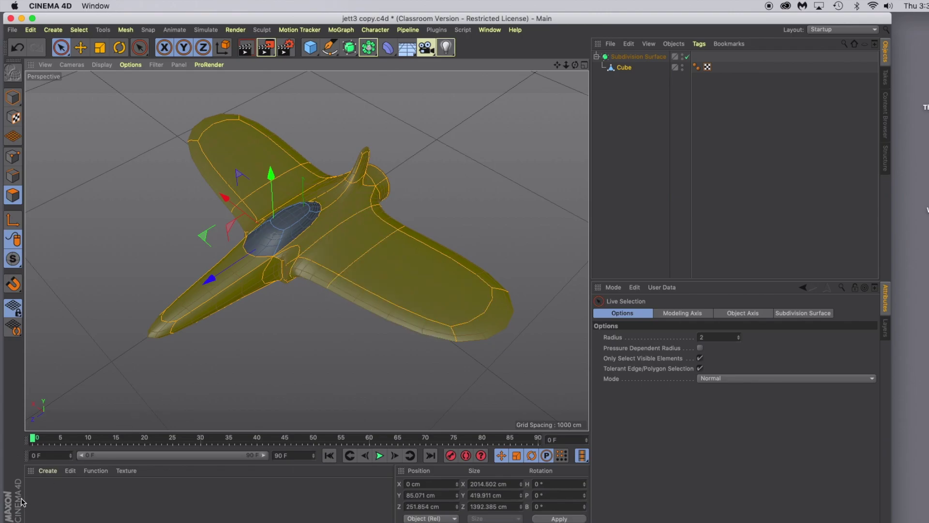
double_click(41, 494)
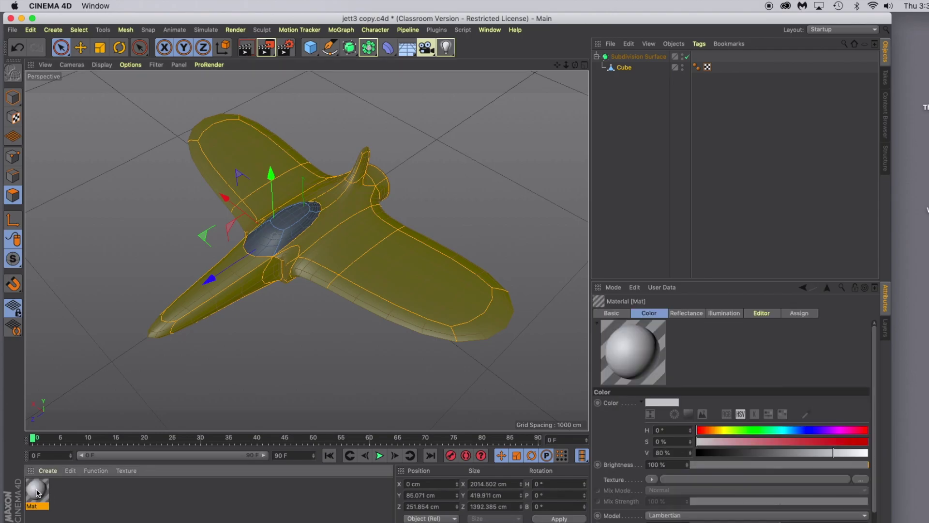
double_click(37, 493)
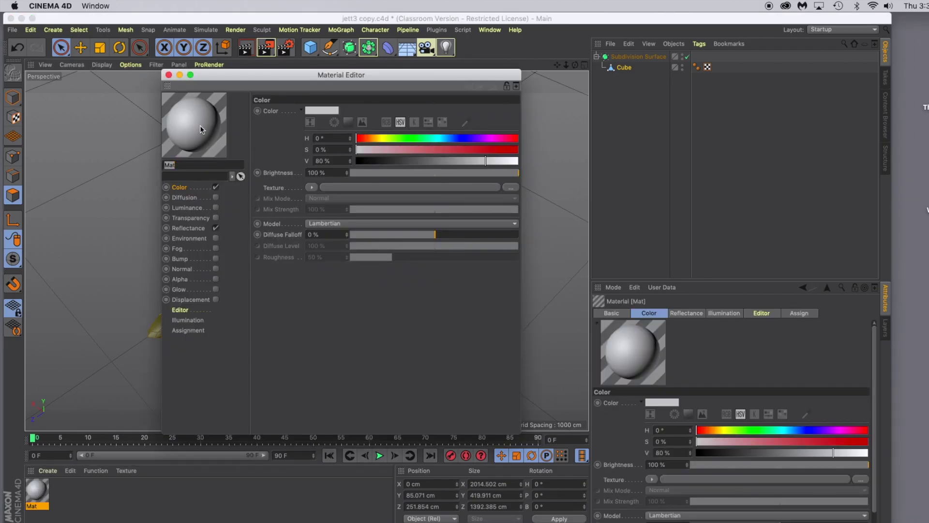
Set Mat's colour to teal at H 163°, S 51%, V 57%.
click(430, 138)
click(439, 149)
click(448, 161)
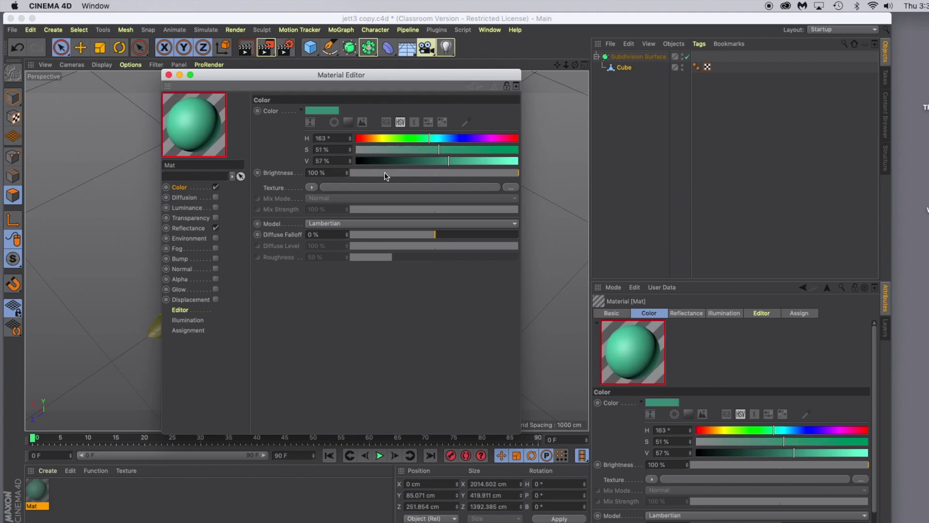
click(169, 75)
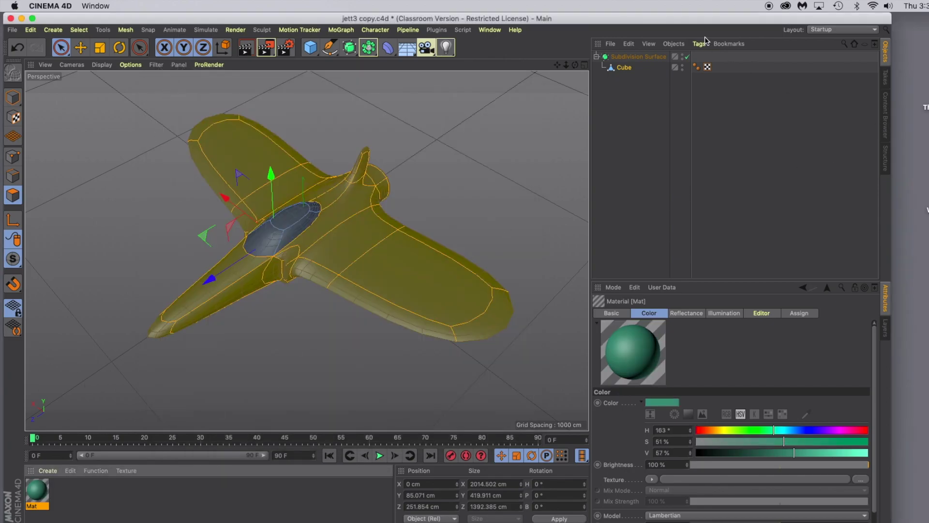
drag(712, 21, 717, 21)
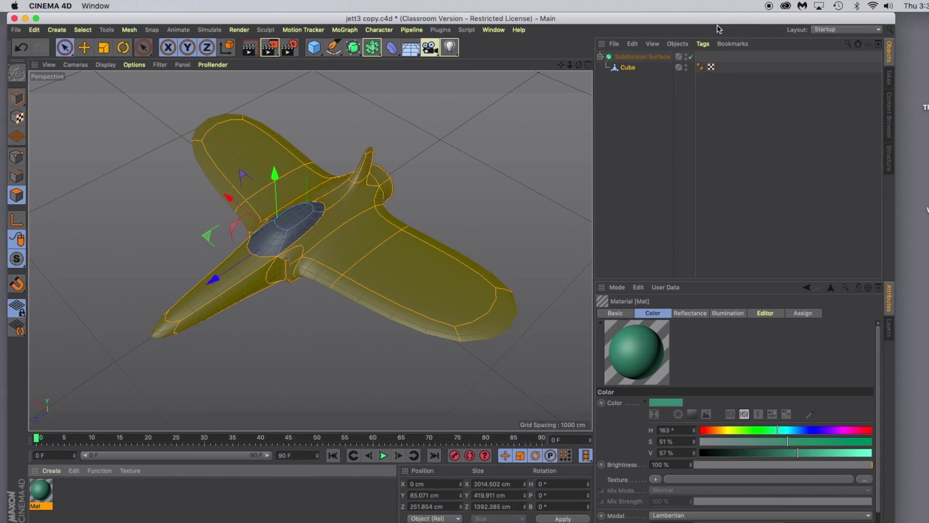
In the Content Browser Presets, go into Visualize > Materials.
click(890, 115)
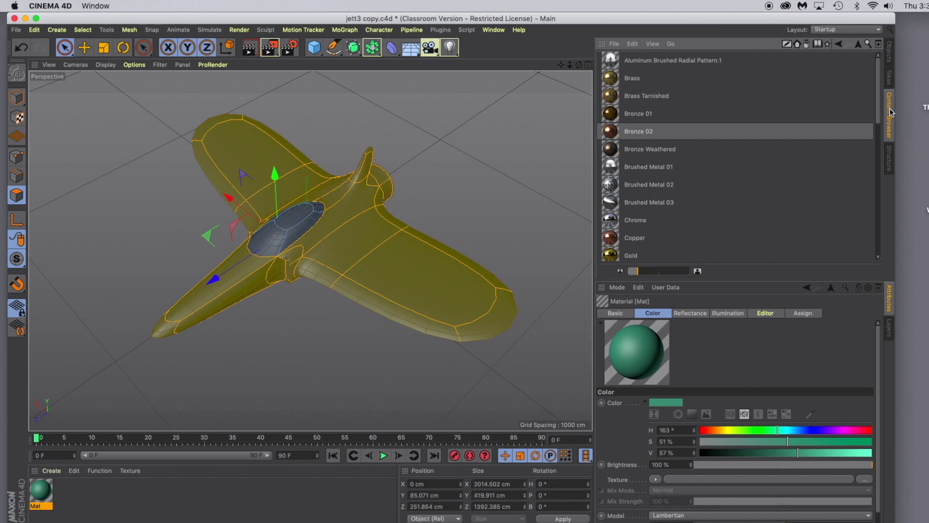
click(798, 45)
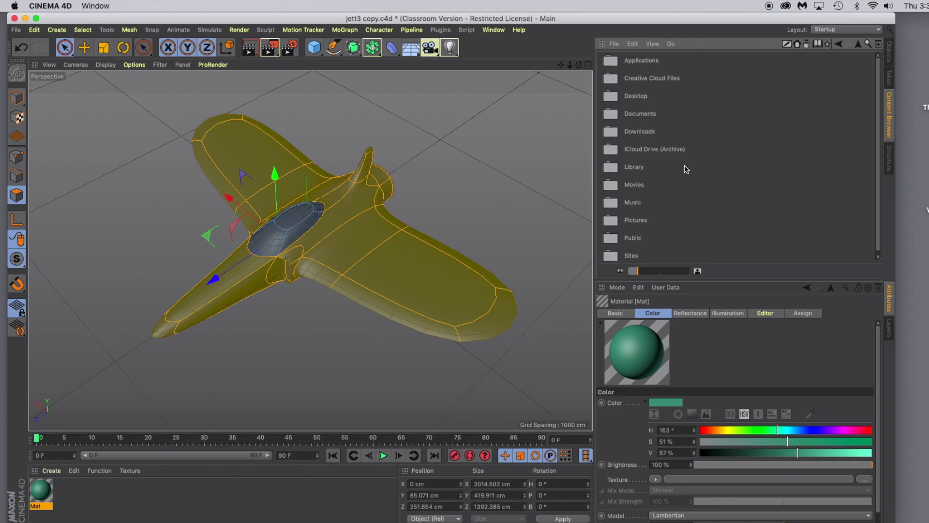
click(806, 46)
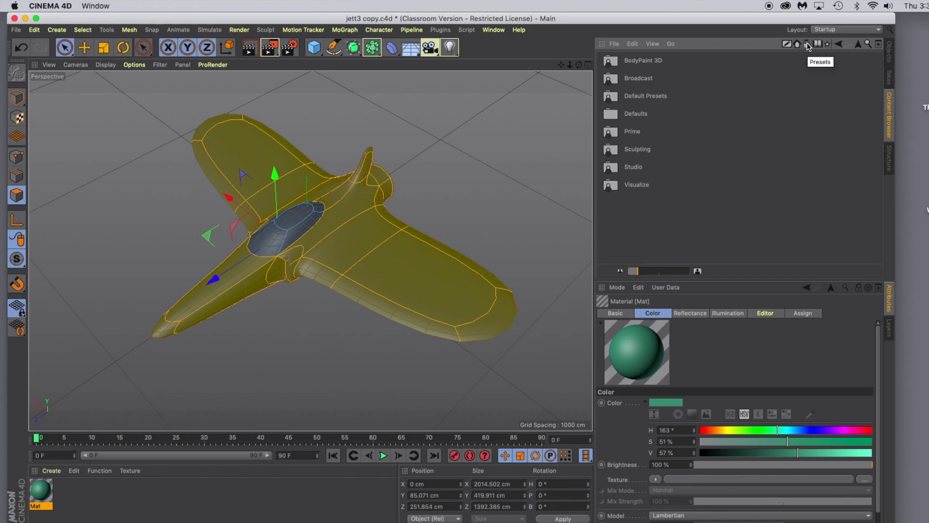
double_click(637, 185)
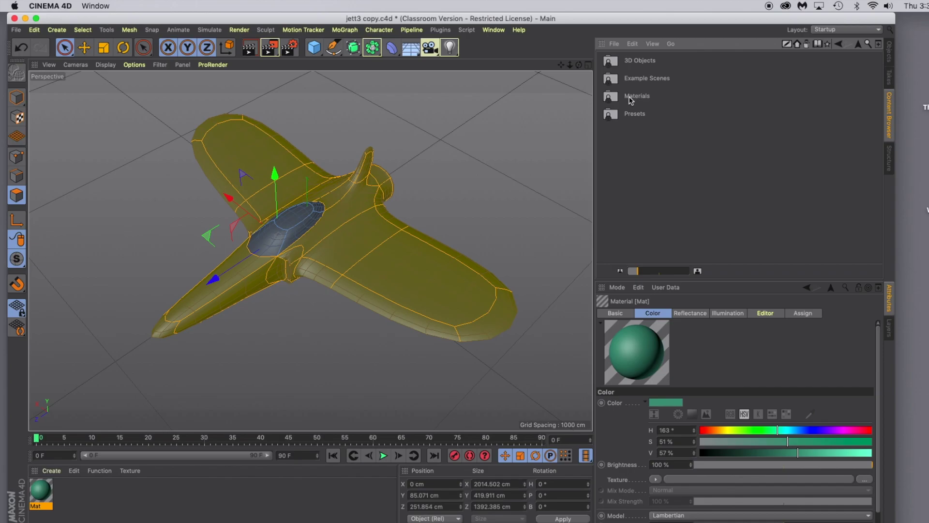
double_click(632, 99)
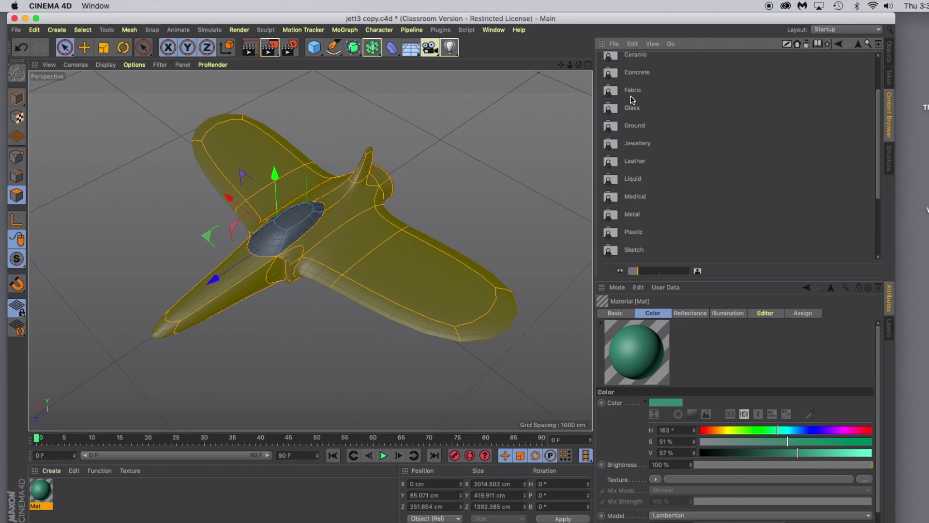
Browse the material categories and open the Metal folder with the bronze presets.
scroll(695, 199, down, 5)
scroll(696, 199, up, 3)
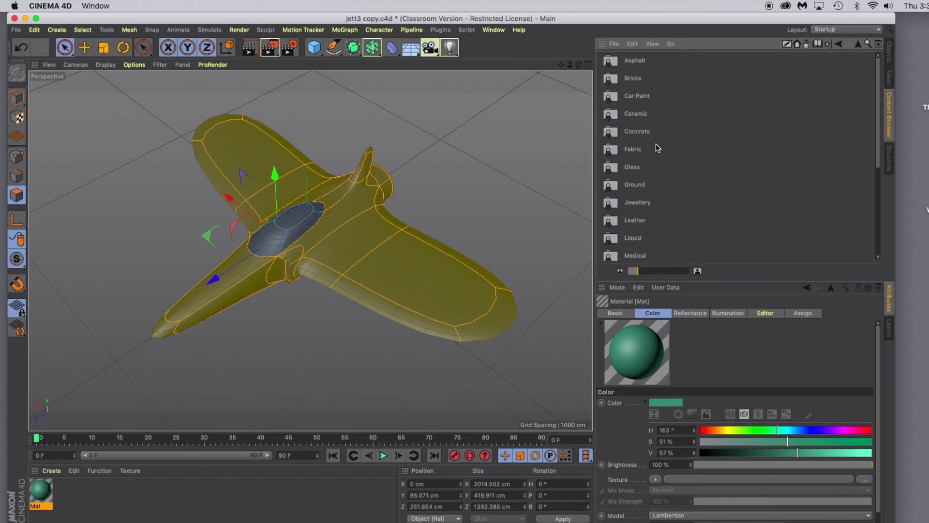
scroll(658, 148, down, 2)
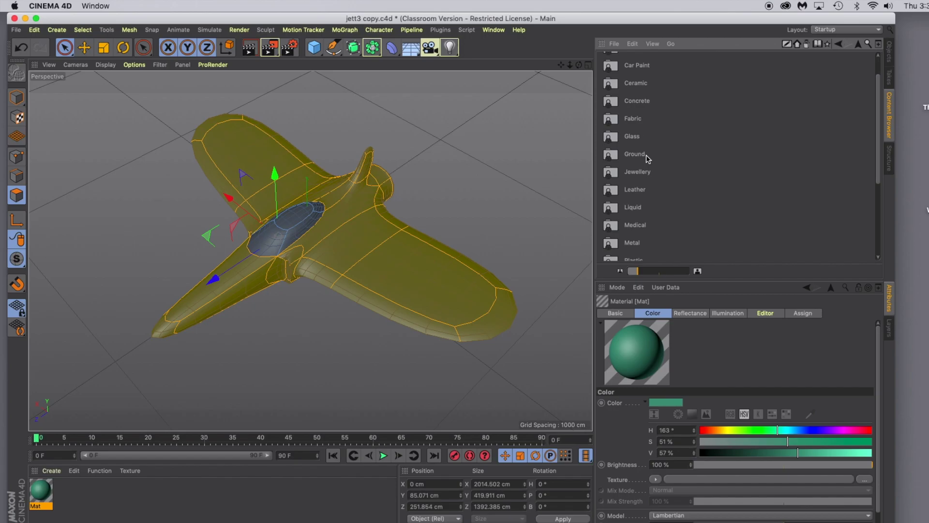
scroll(666, 164, down, 3)
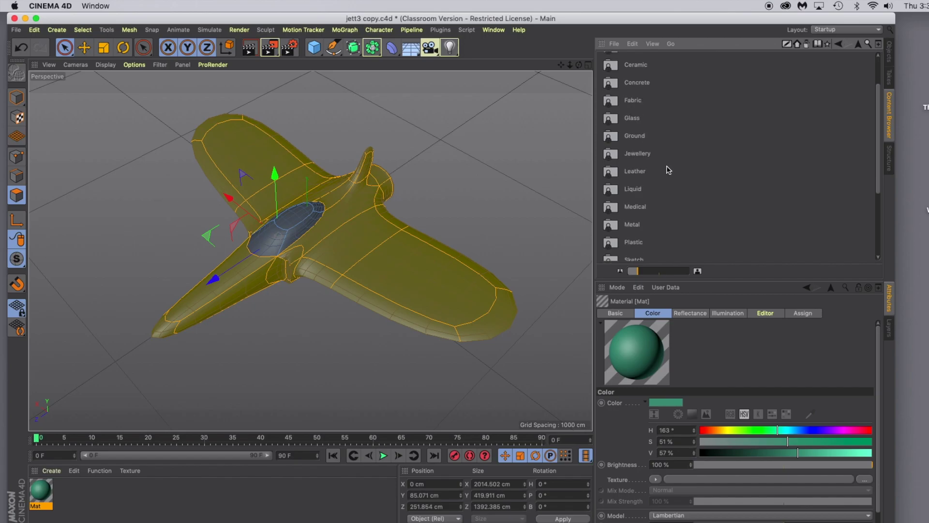
scroll(646, 197, up, 4)
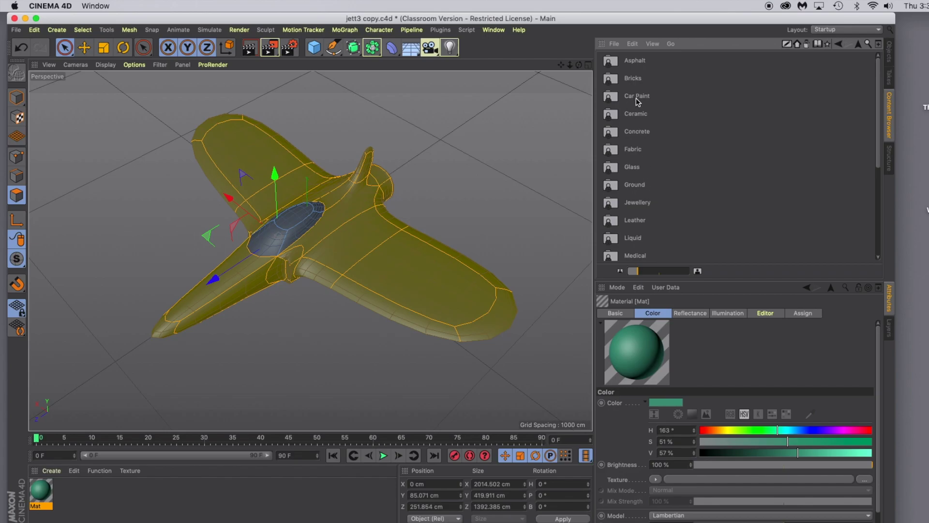
scroll(674, 179, down, 5)
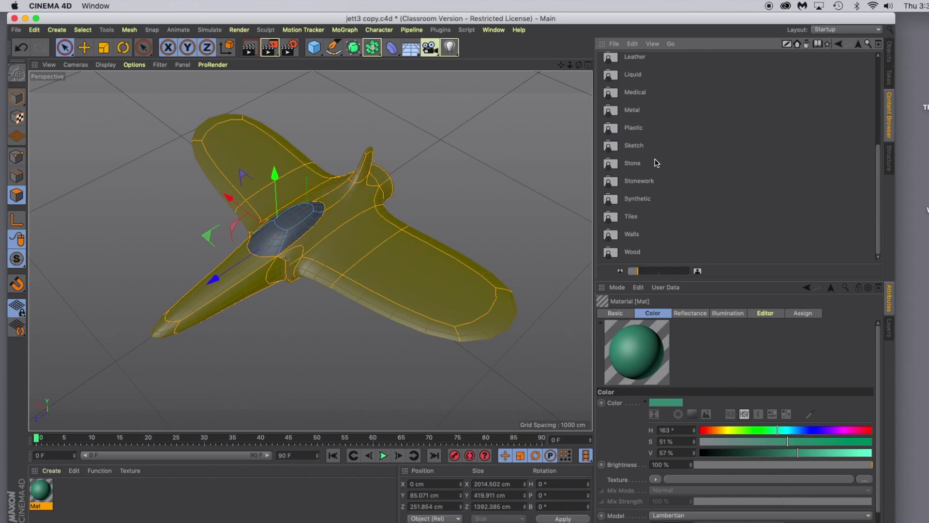
double_click(633, 112)
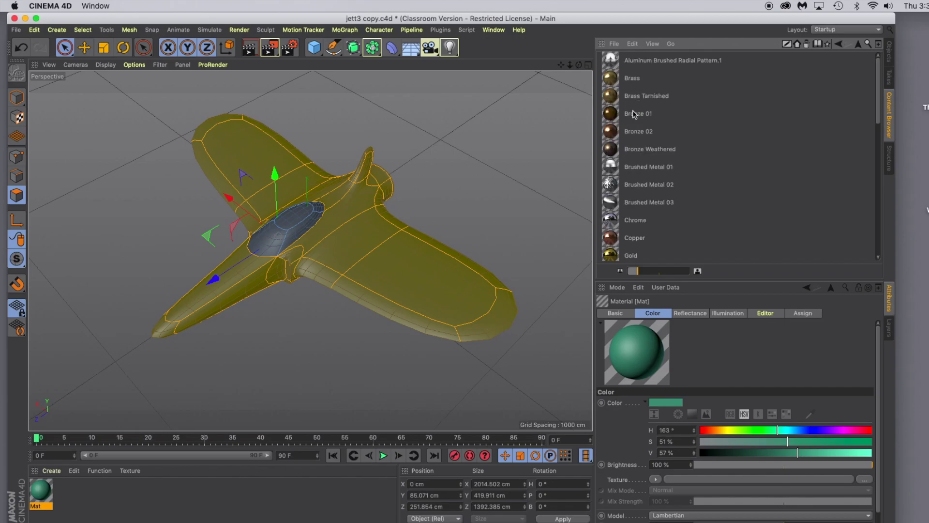
scroll(671, 177, down, 5)
scroll(670, 177, up, 5)
Apply Bronze 02 to the selected jet body polygons and preview it with a quick render.
drag(611, 132, 84, 496)
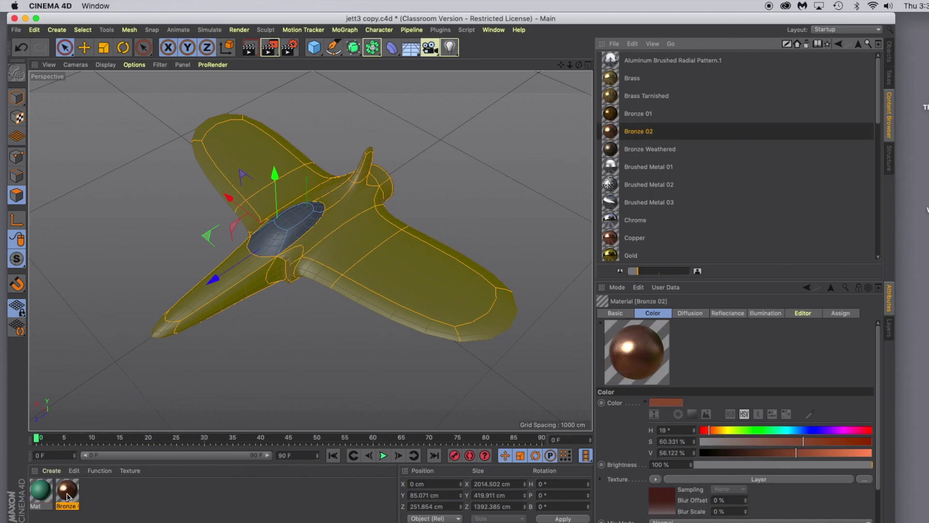
drag(67, 494, 355, 260)
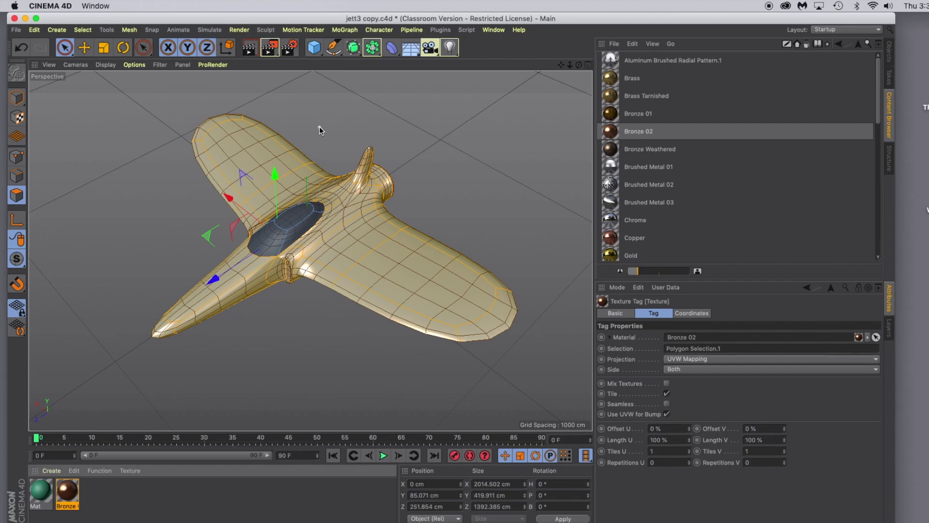
click(250, 49)
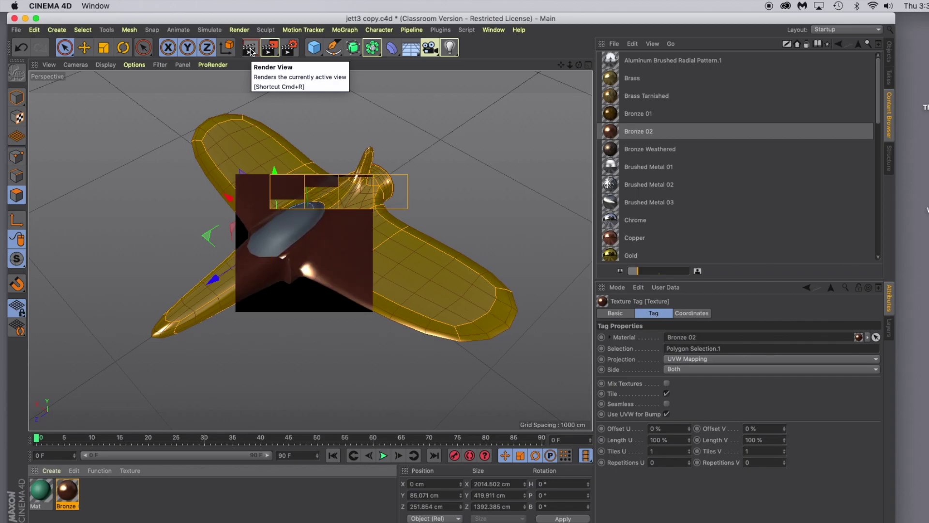
click(147, 231)
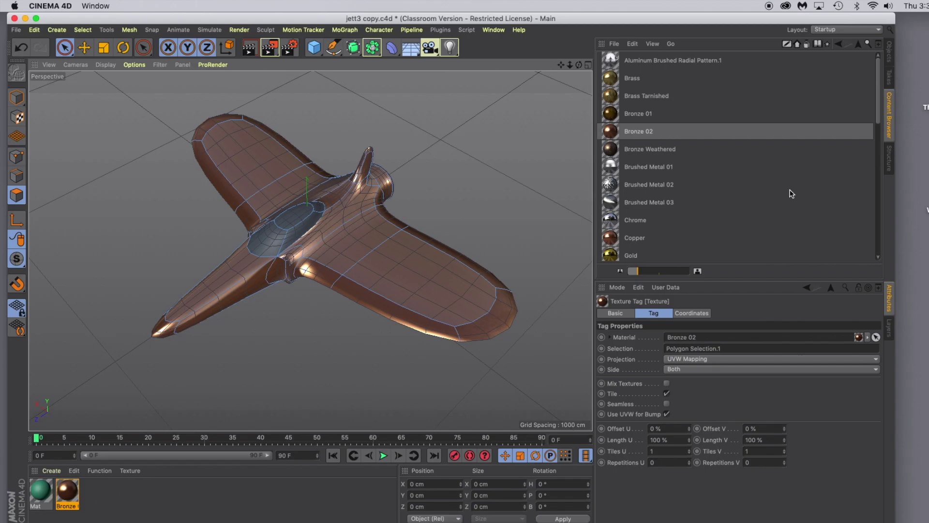
Return to the material categories and select the polygons on and around the cockpit.
click(858, 47)
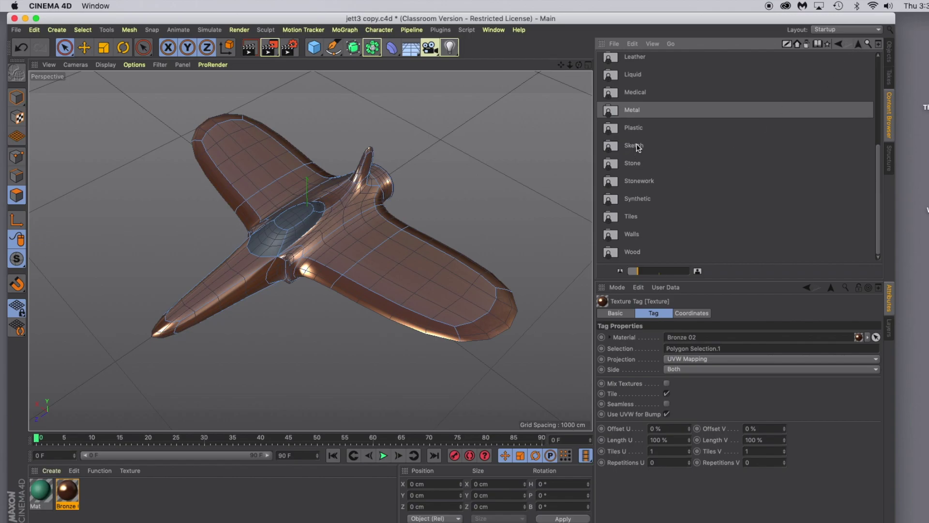
scroll(639, 146, up, 5)
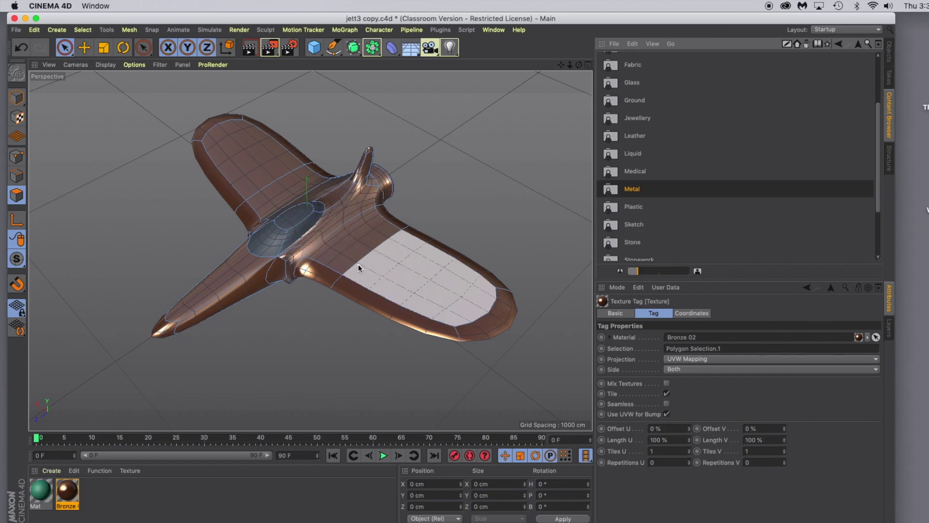
click(277, 234)
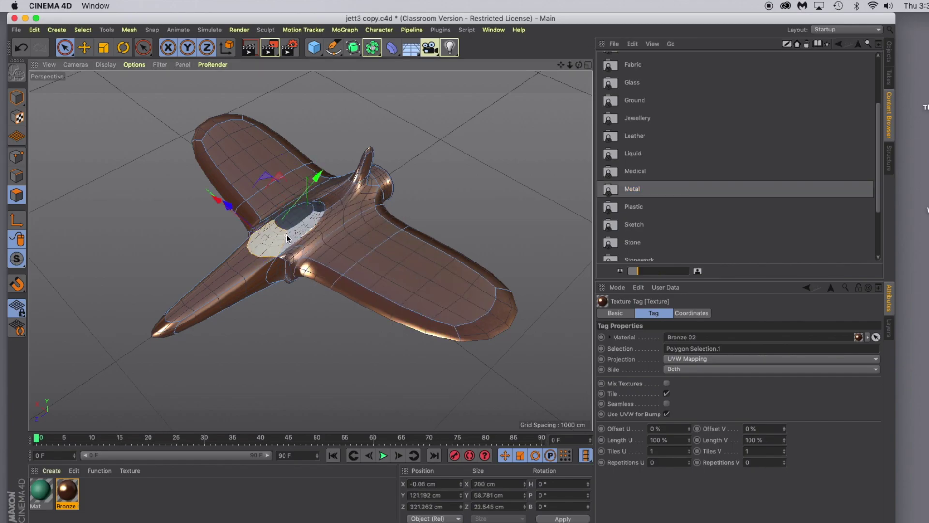
shift+click(289, 234)
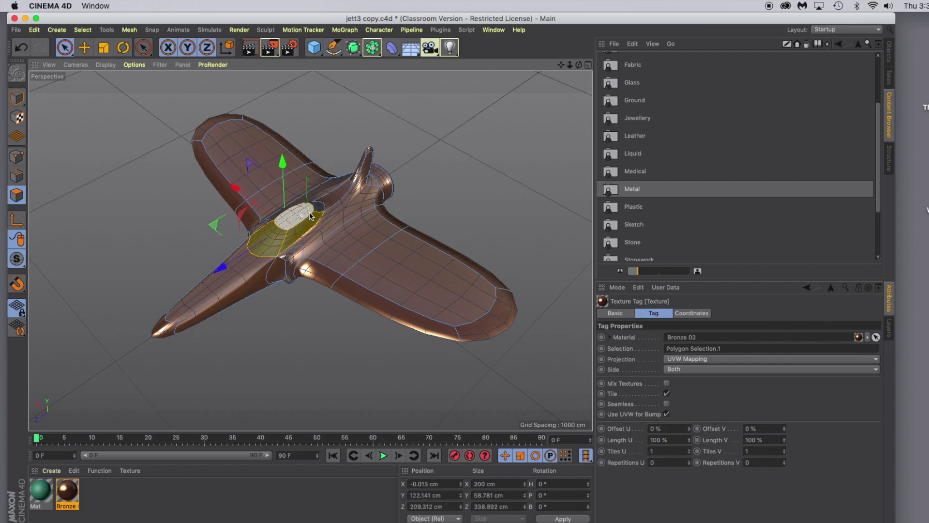
shift+click(297, 218)
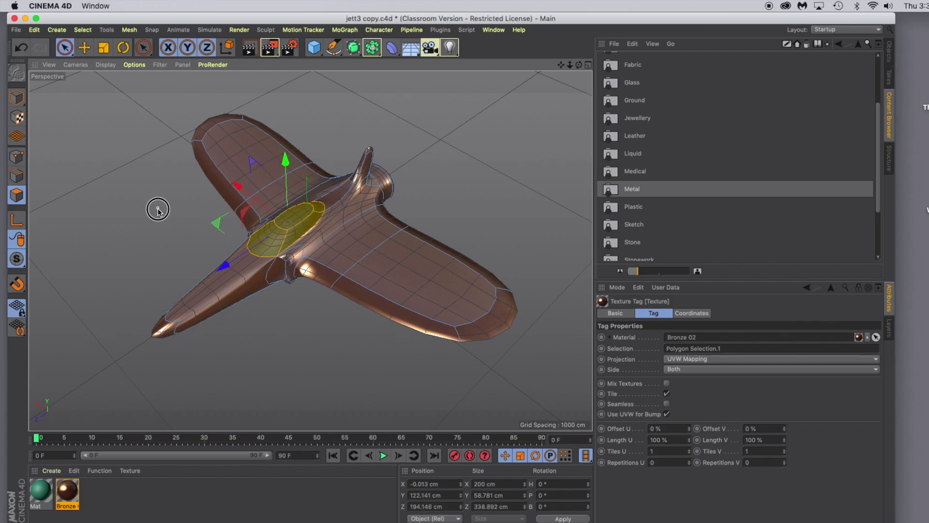
Check the cockpit selection from another angle and open the Glass presets folder.
alt+drag(157, 207, 208, 237)
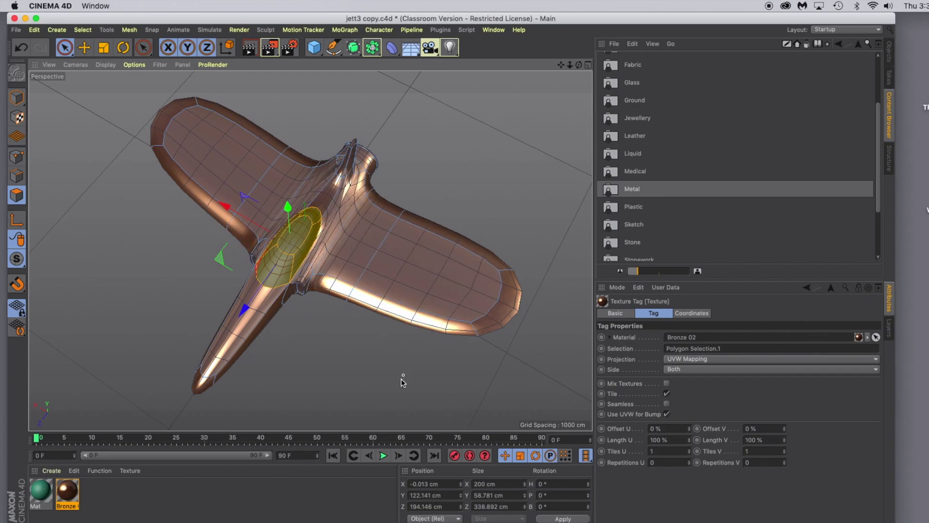
alt+drag(381, 384, 539, 229)
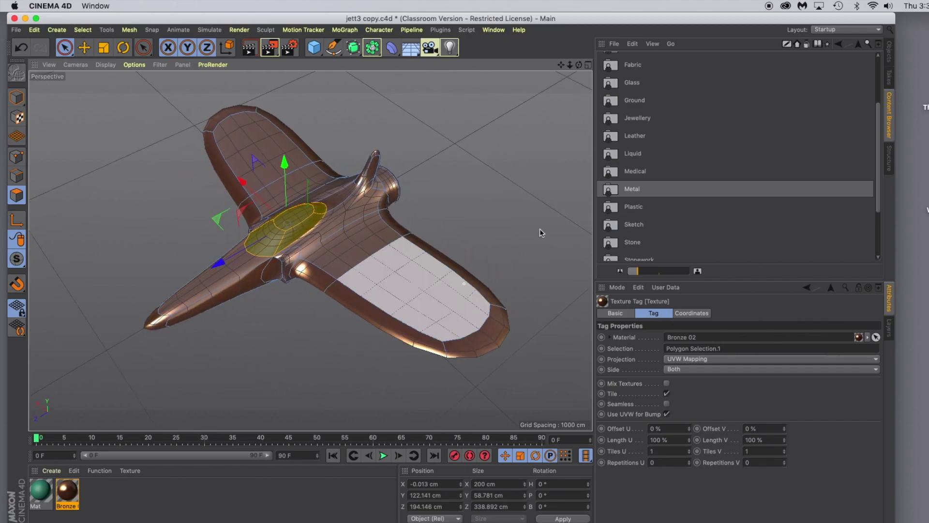
double_click(635, 89)
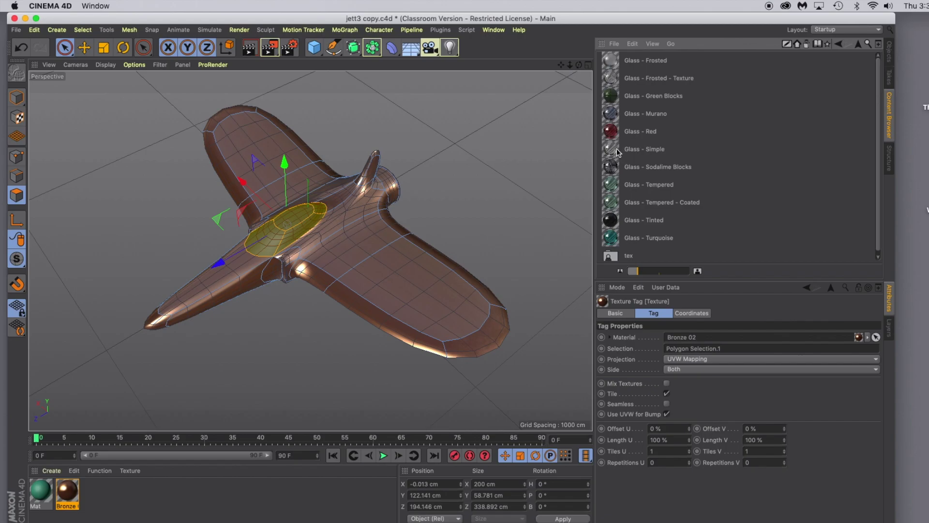
Apply the Glass - Simple preset to the cockpit polygon selection and render a preview.
drag(616, 150, 291, 232)
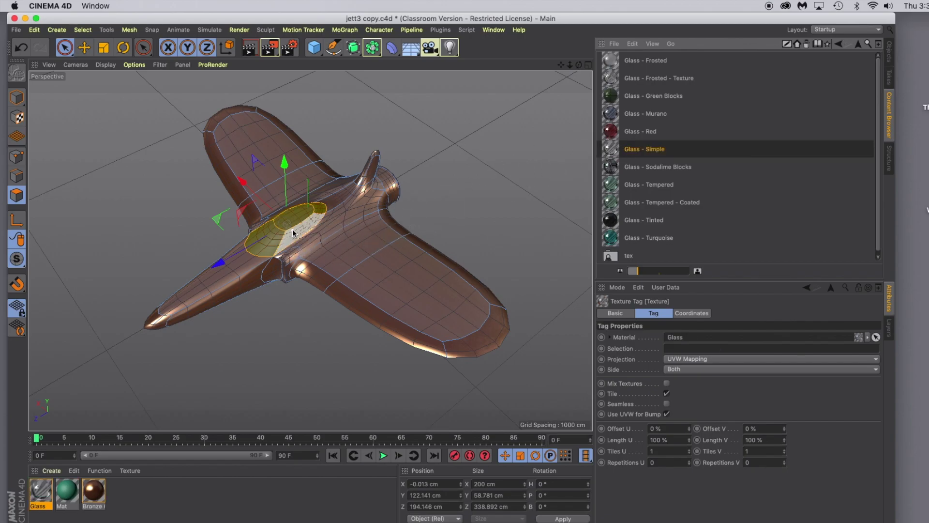
click(40, 492)
drag(39, 491, 281, 229)
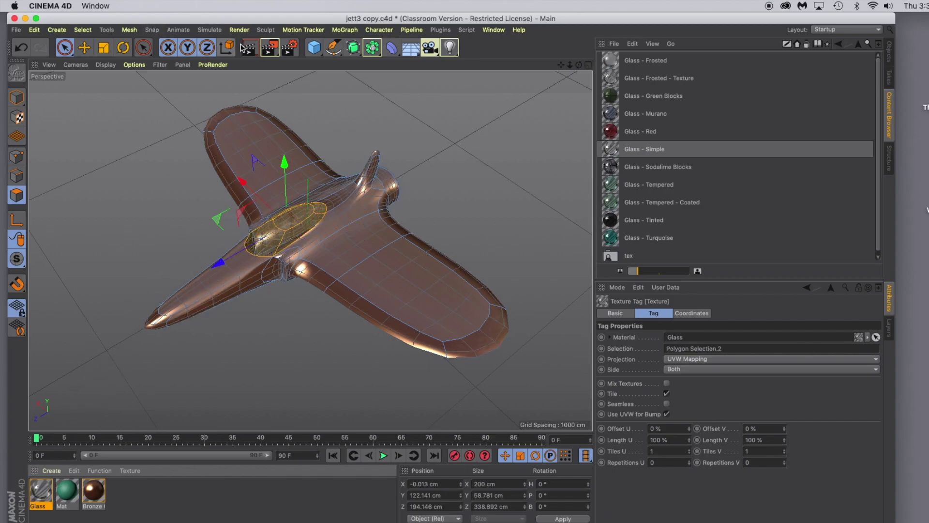
key(ctrl+r)
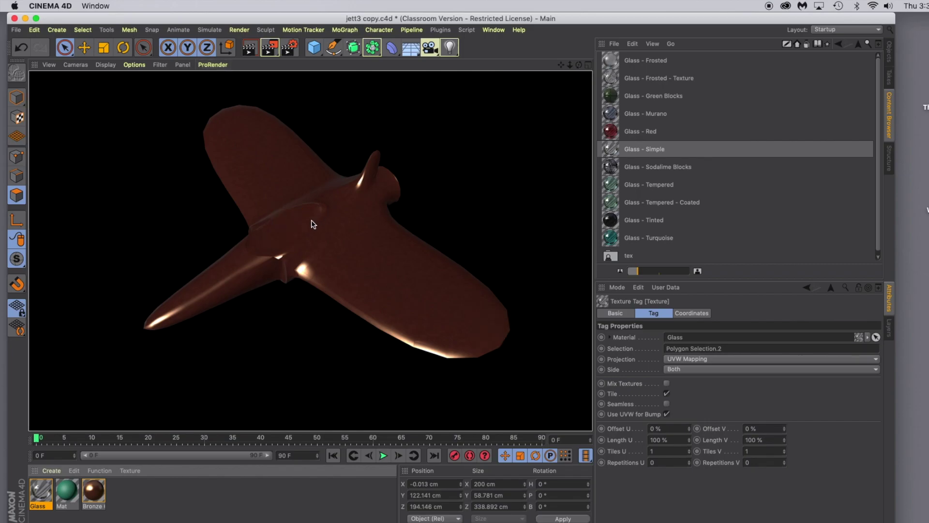
Add a capsule (50 cm radius, 200 cm high) and slide it along Z into the cockpit opening.
click(256, 362)
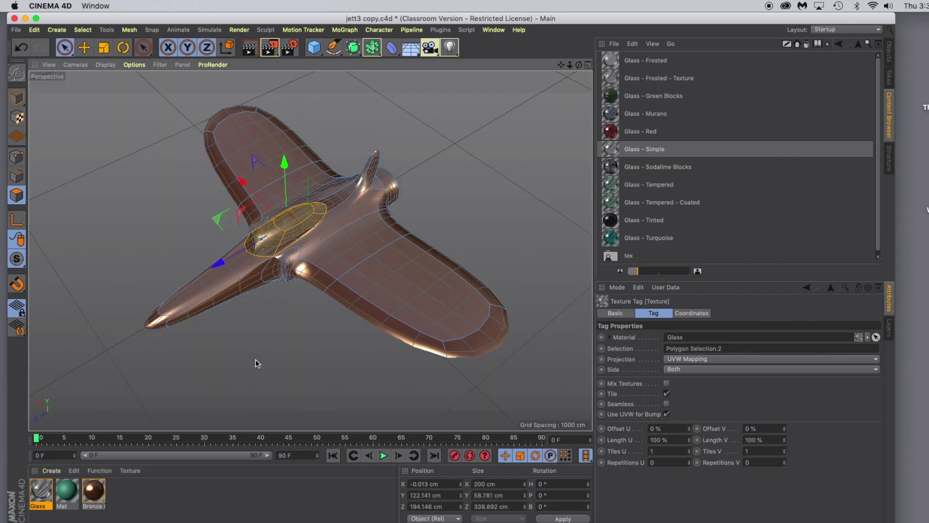
alt+drag(263, 373, 253, 338)
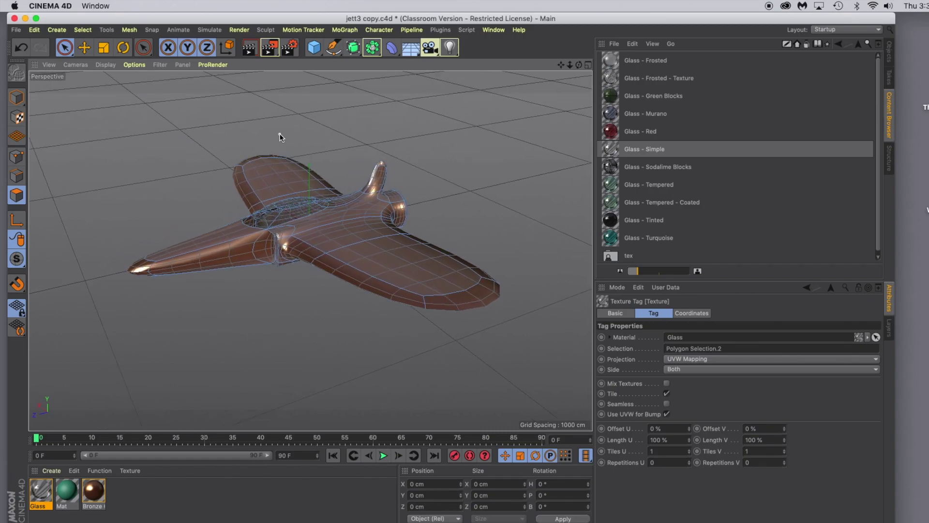
drag(314, 48, 399, 100)
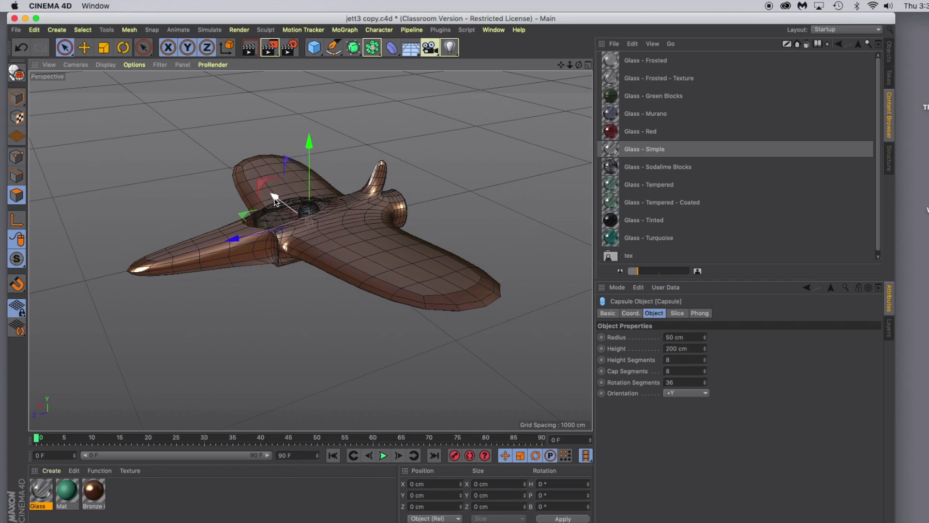
drag(273, 201, 266, 199)
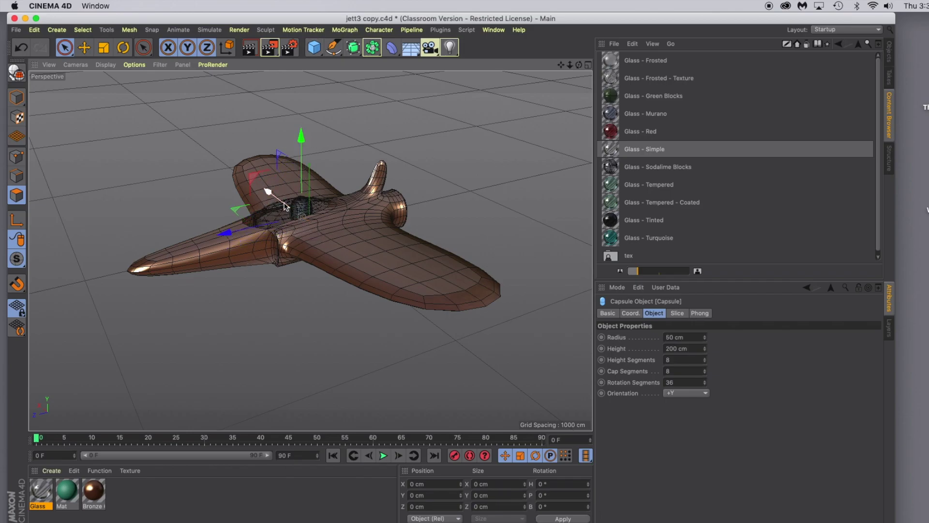
drag(229, 234, 208, 242)
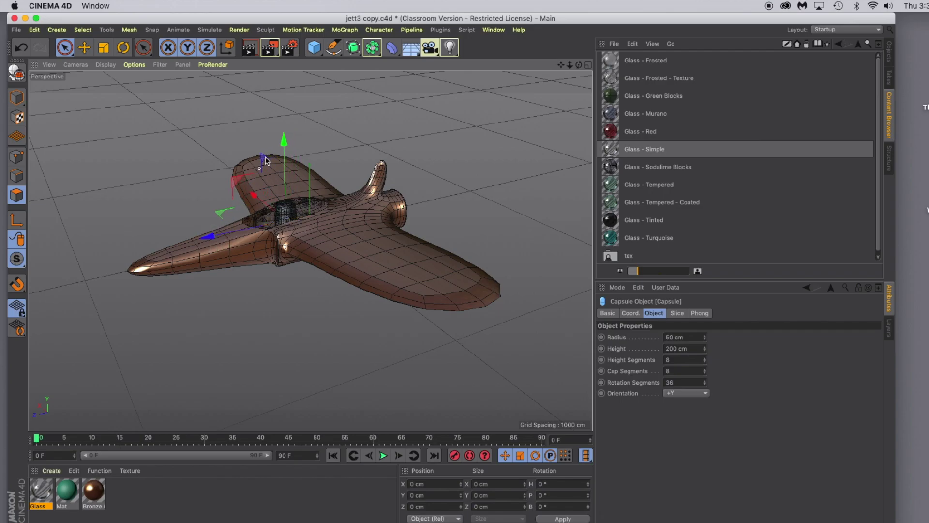
click(284, 142)
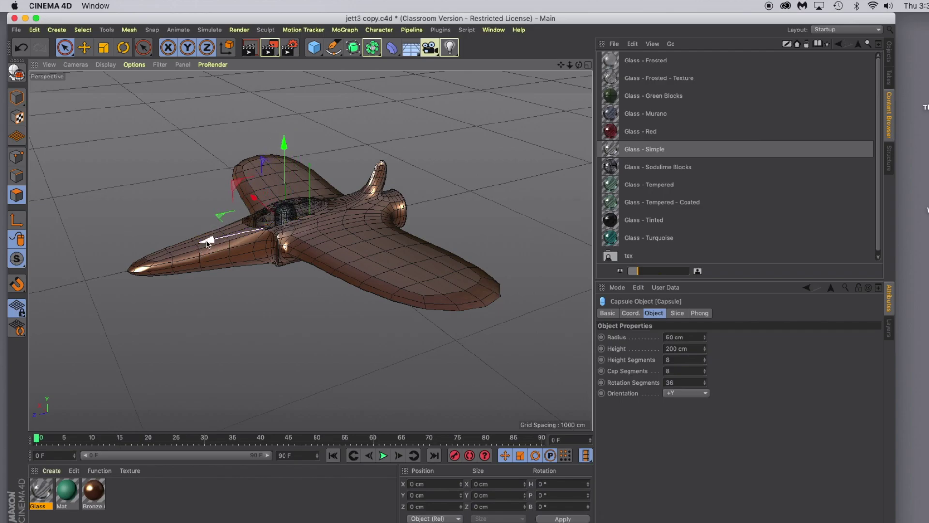
drag(210, 238, 212, 240)
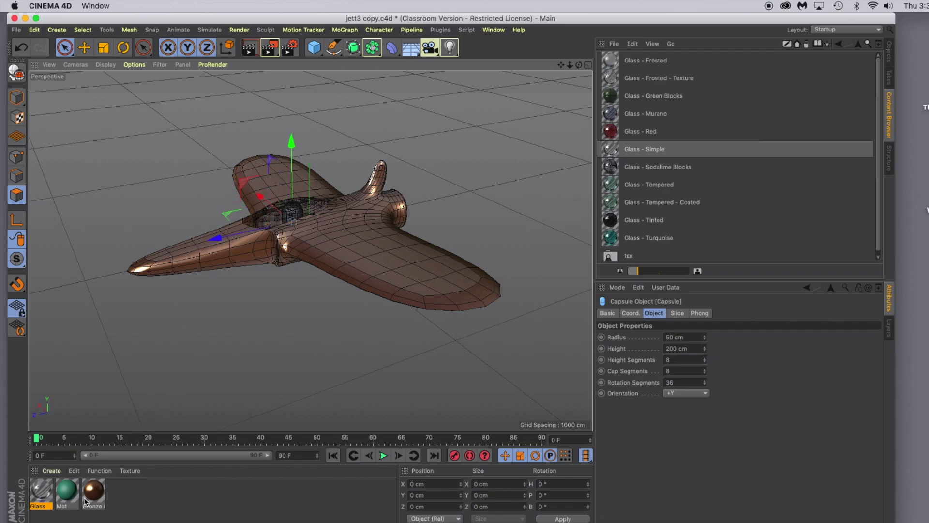
Try the teal Mat material on the jet, undo it, and show the Objects list.
drag(66, 491, 295, 216)
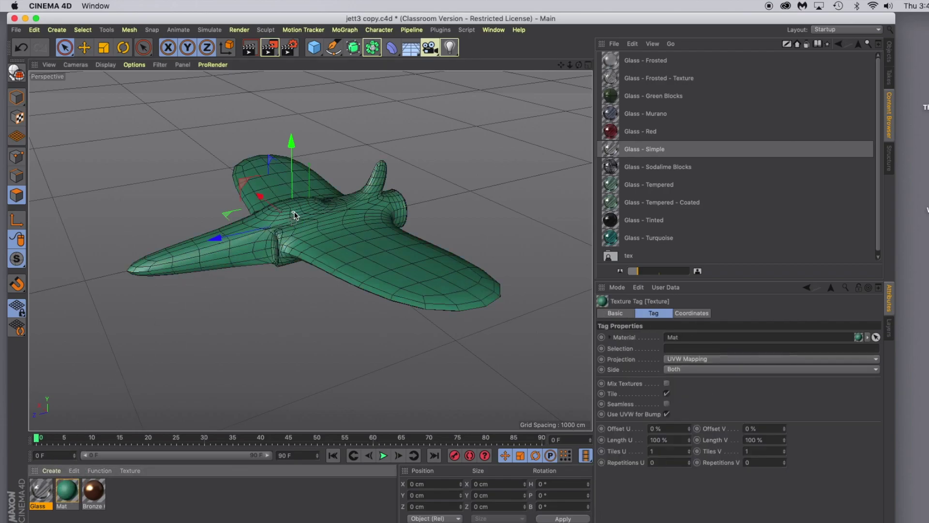
click(21, 47)
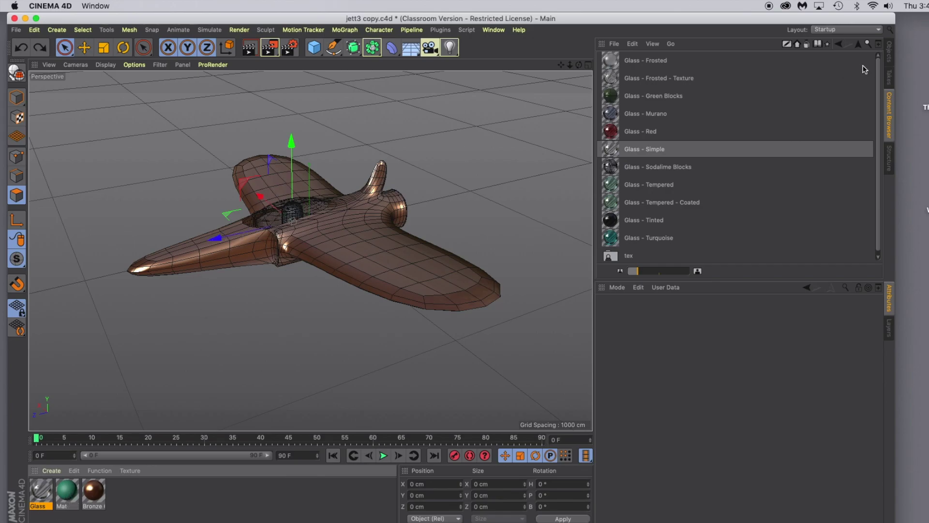
click(888, 58)
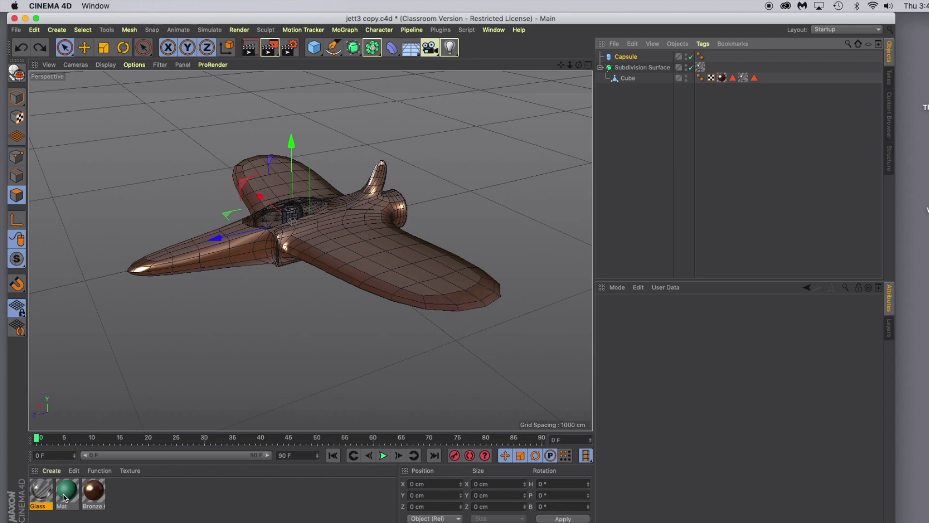
drag(63, 497, 715, 67)
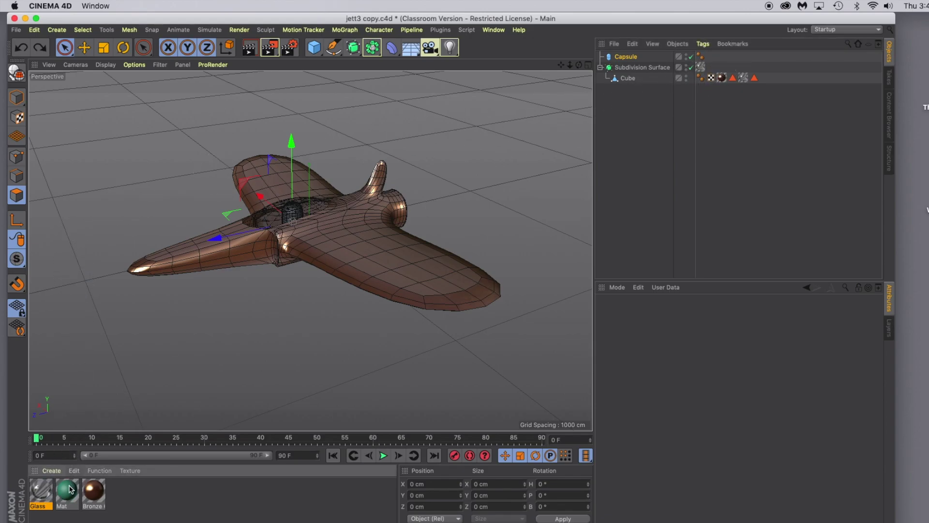
drag(70, 489, 625, 58)
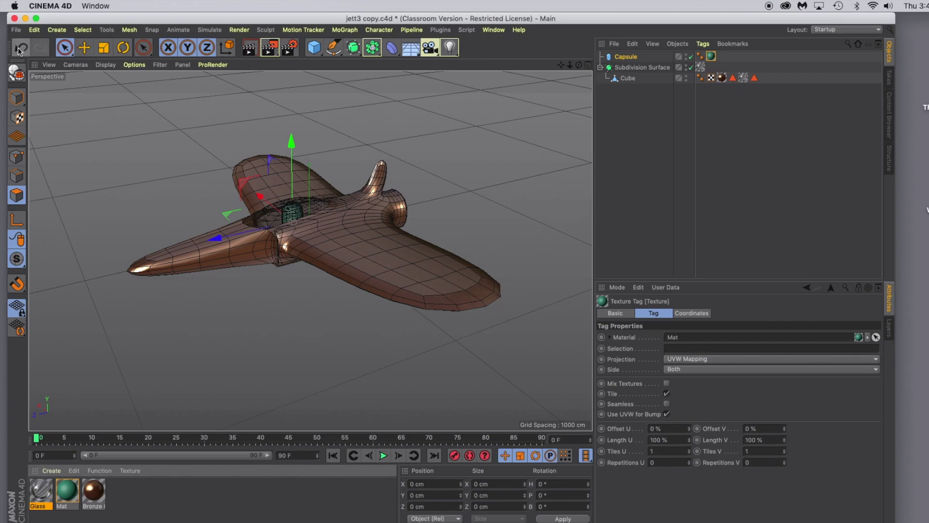
click(250, 48)
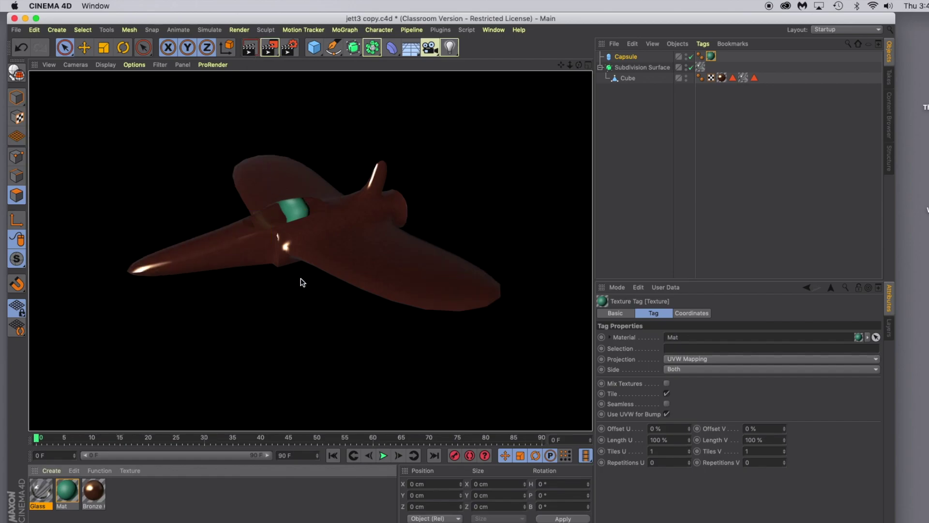
click(273, 322)
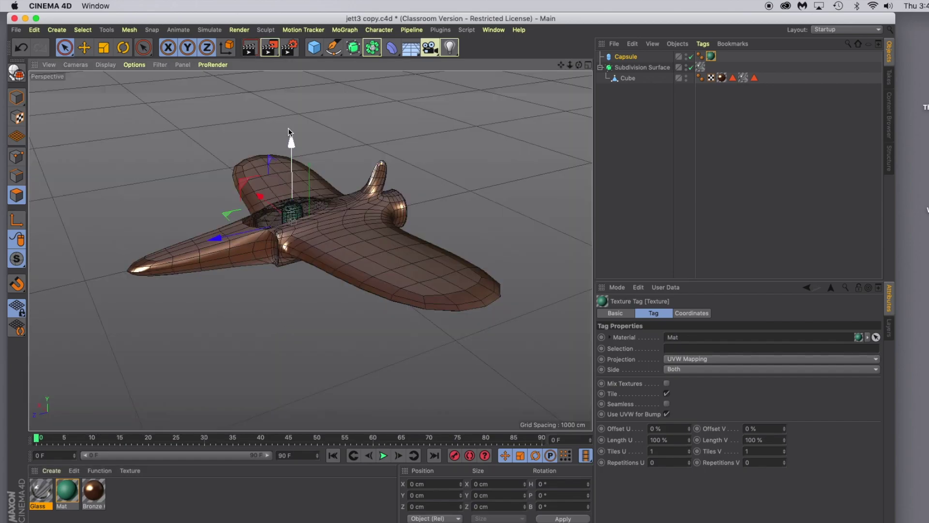
click(407, 52)
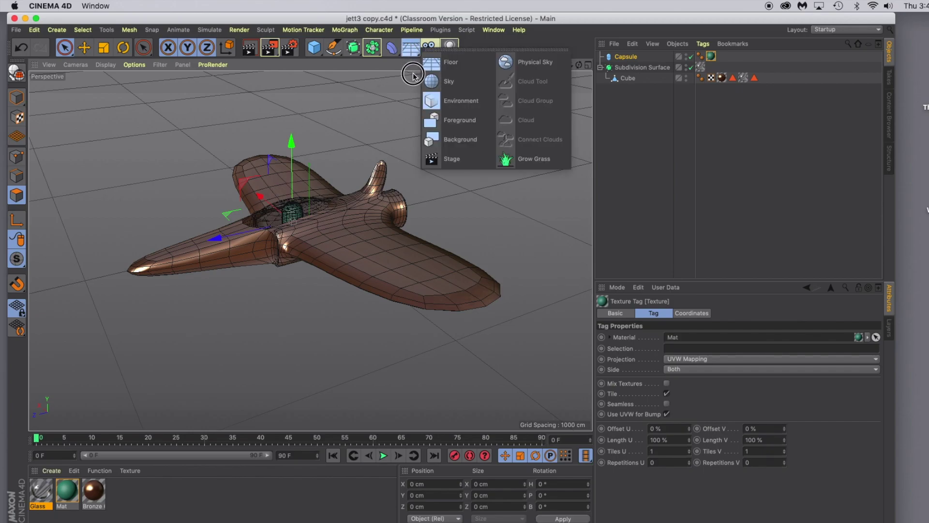
Add a Physical Sky with Sky and Sun enabled, test-render it, then stop the render.
click(527, 68)
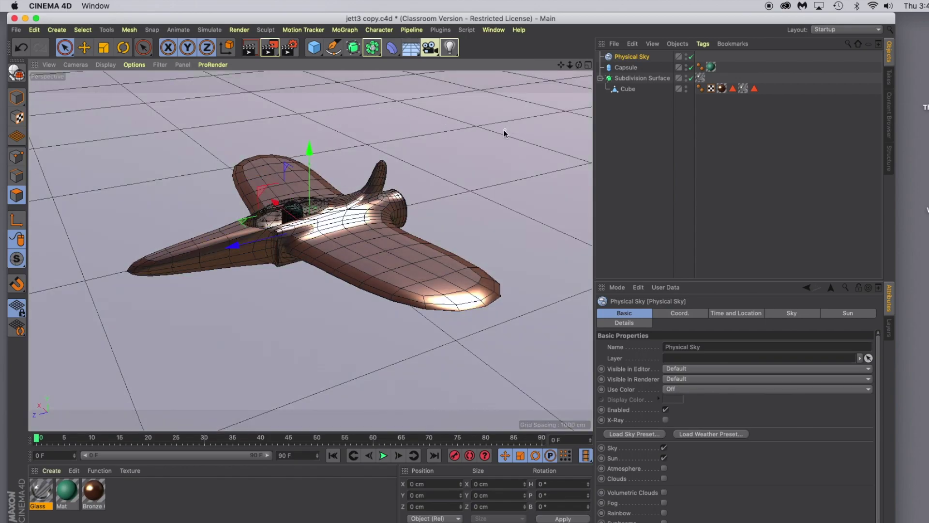
click(250, 52)
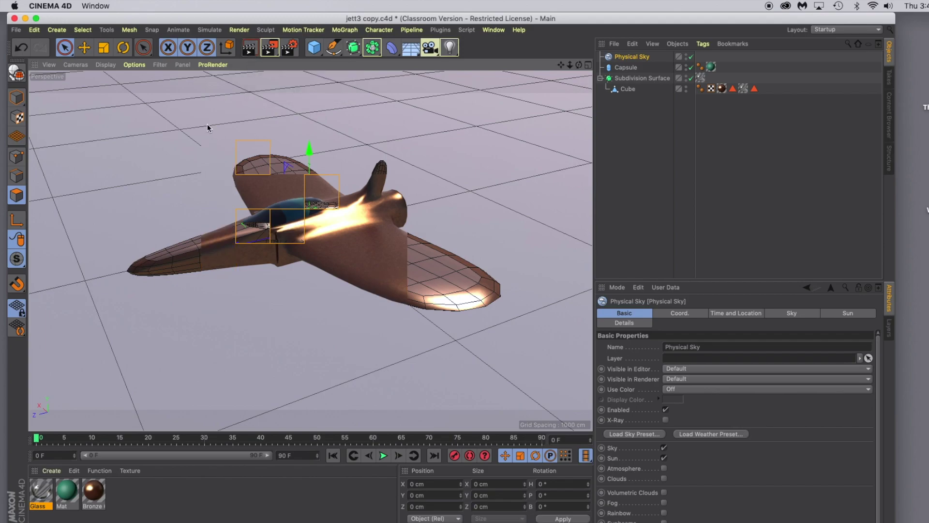
key(Escape)
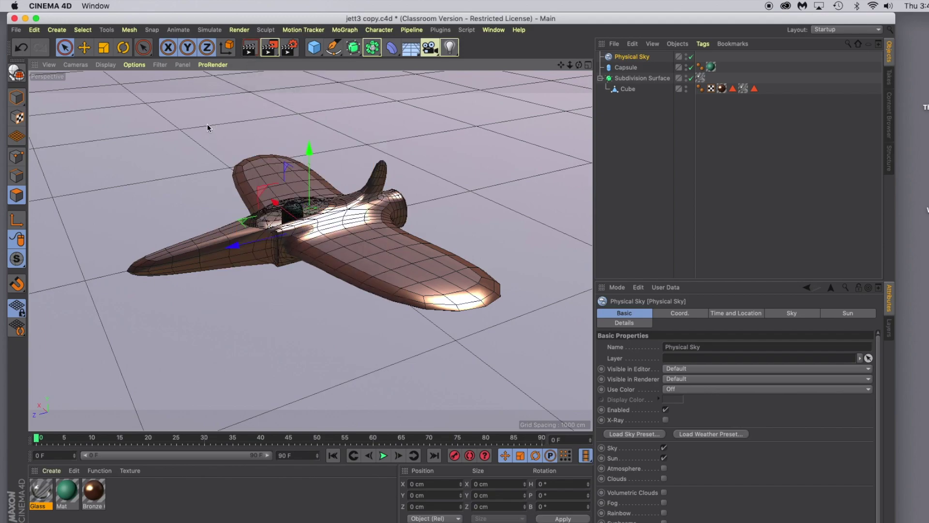
click(588, 65)
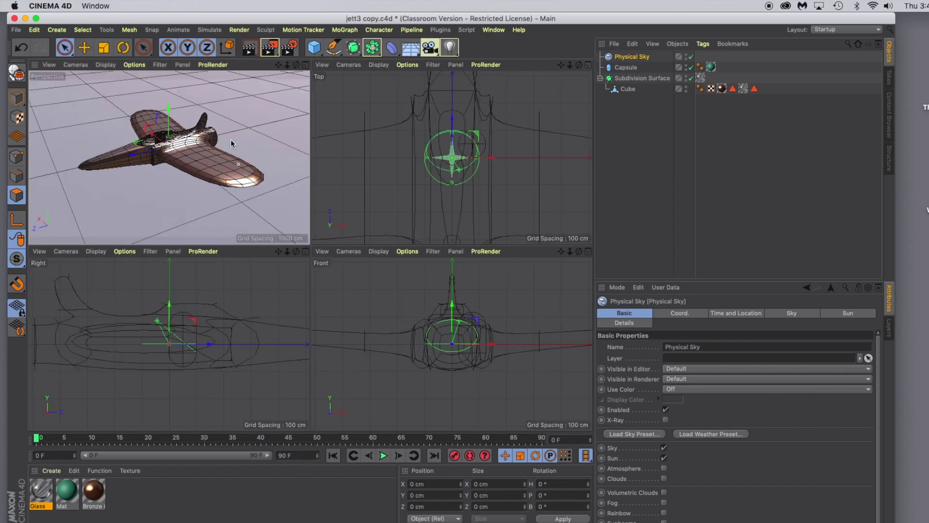
Render the perspective view and zoom out the front view.
click(250, 52)
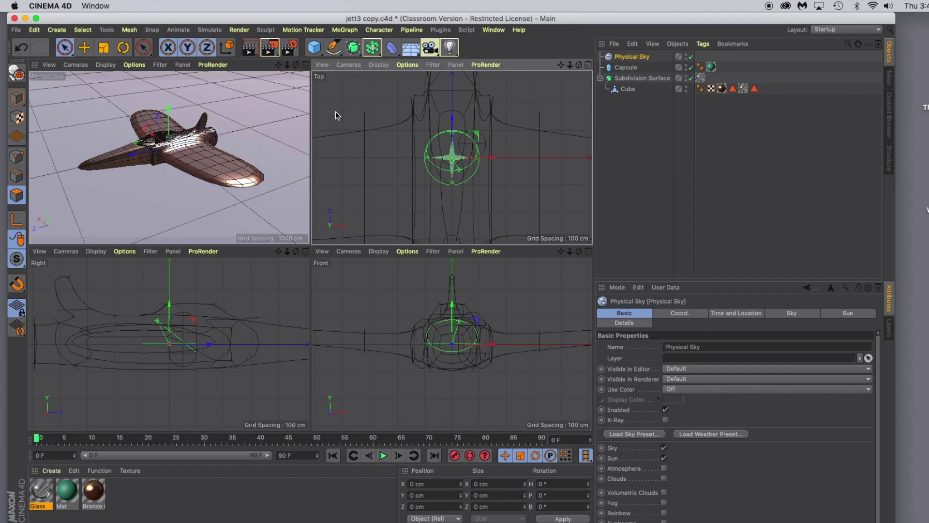
scroll(335, 120, down, 3)
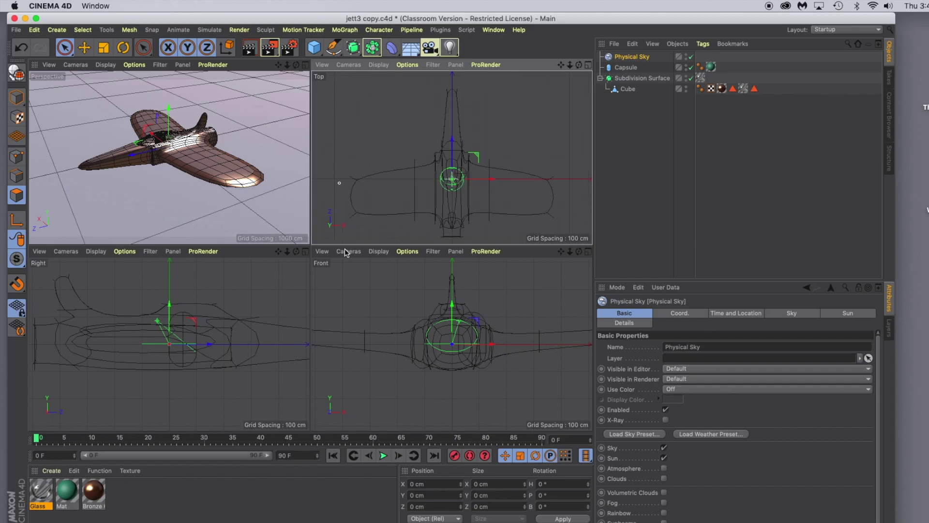
click(348, 285)
scroll(339, 295, down, 3)
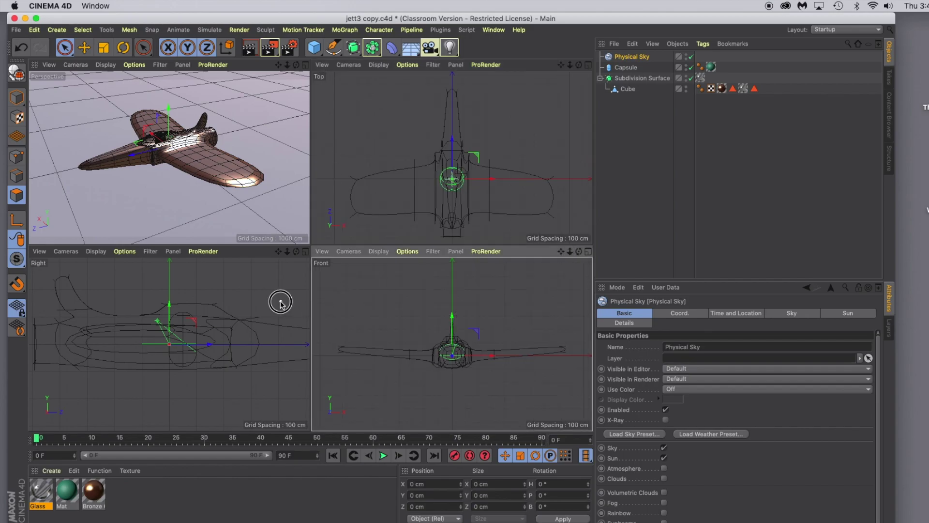
scroll(280, 303, down, 3)
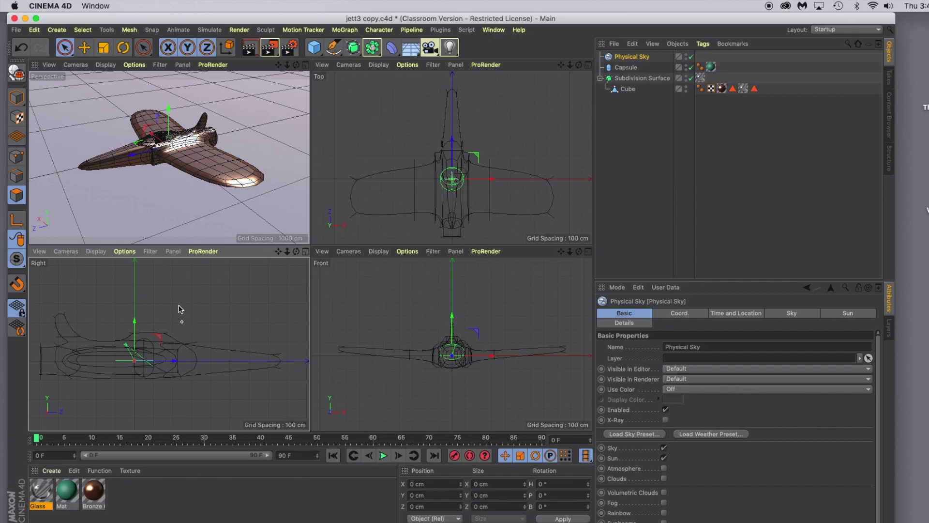
Move the Physical Sky and the Subdivision Surface jet forward along Z.
drag(139, 158, 89, 150)
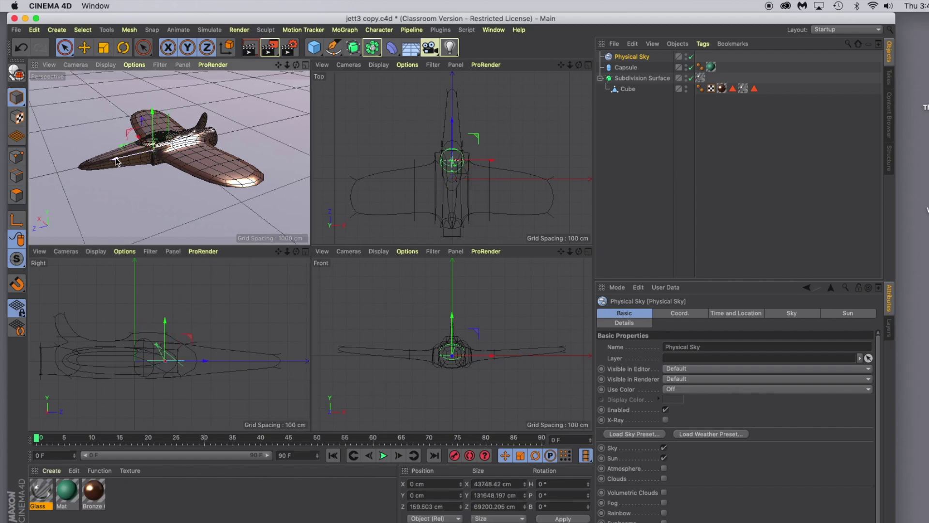
drag(116, 162, 126, 158)
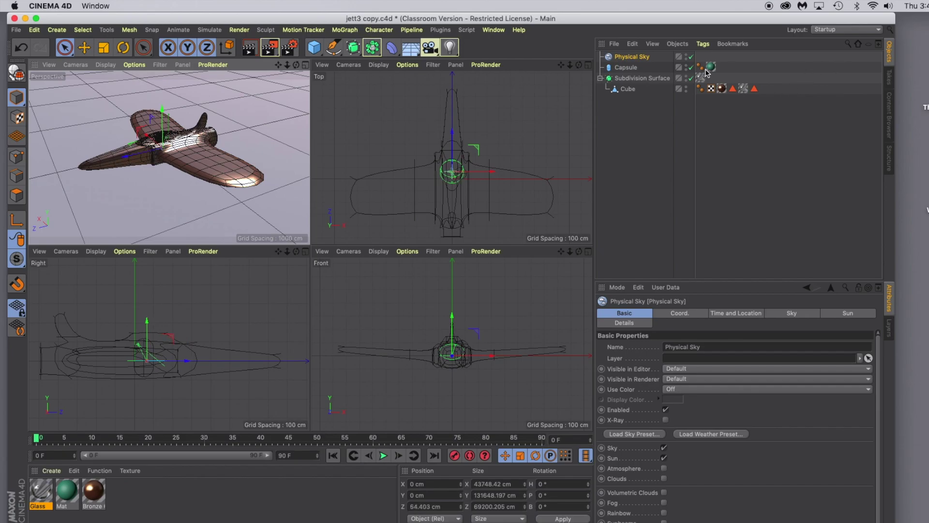
click(628, 89)
click(639, 78)
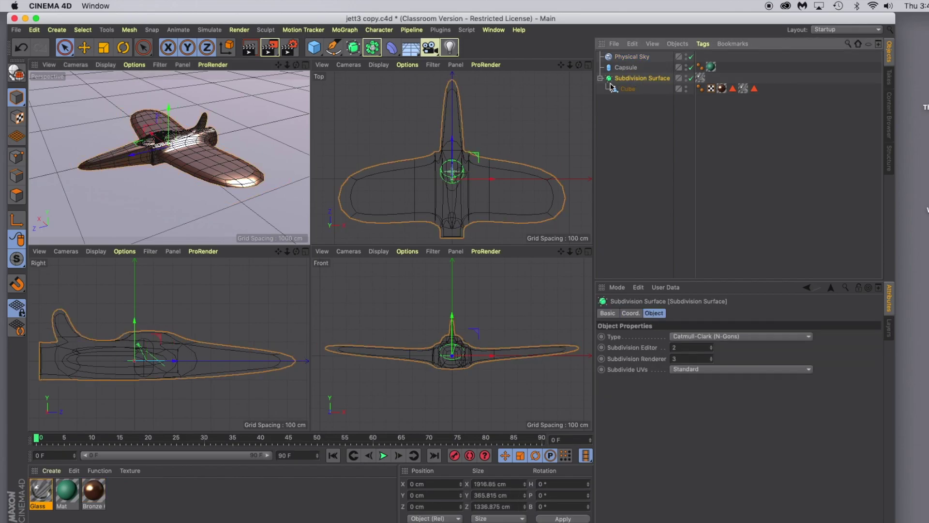
drag(134, 158, 240, 160)
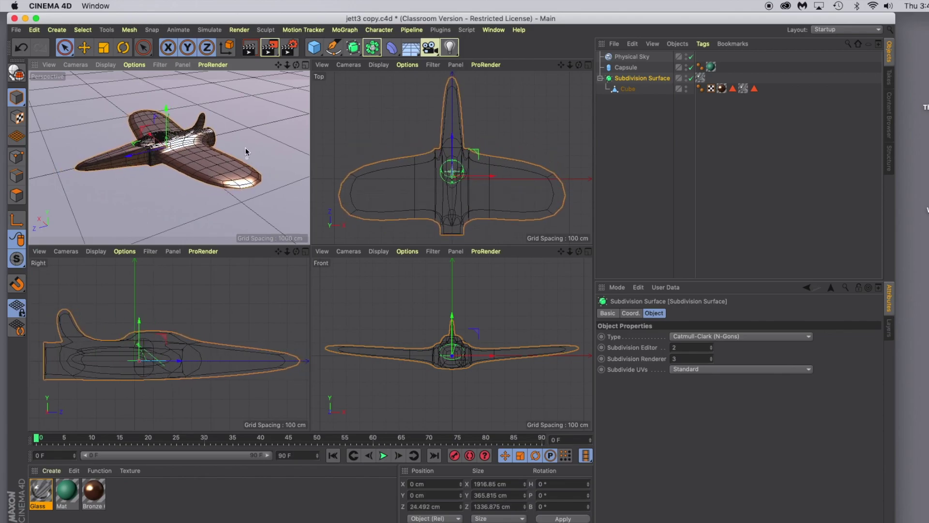
click(306, 64)
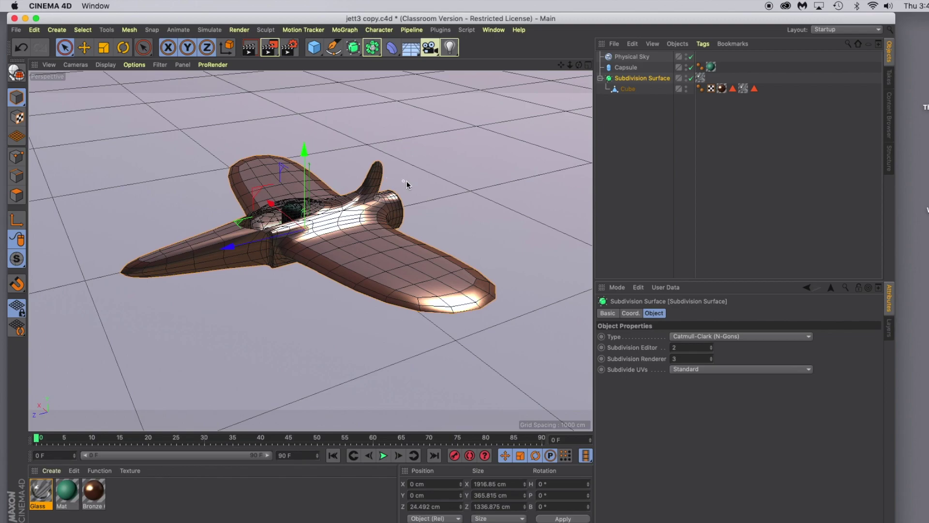
Create a new material, Mat.1, and open it in the Material Editor.
alt+drag(447, 179, 220, 156)
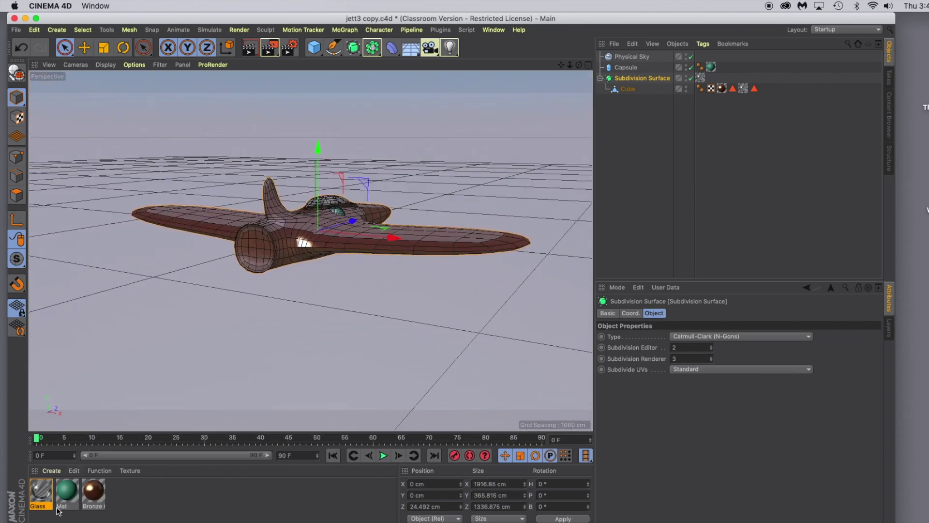
double_click(125, 499)
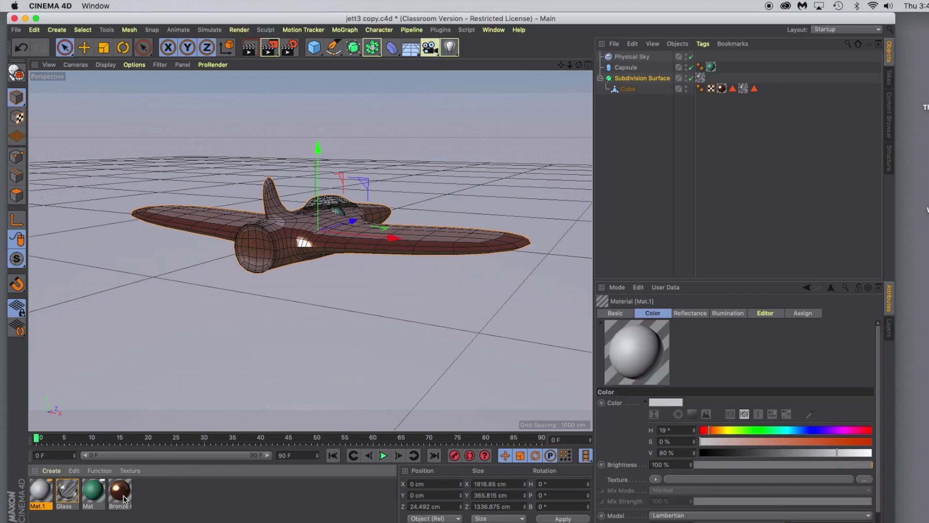
double_click(38, 493)
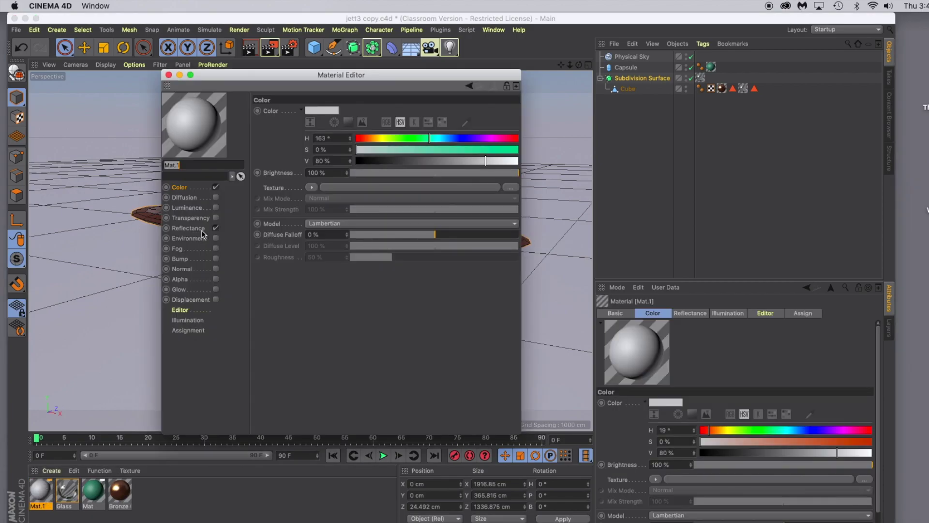
Enable Luminance on Mat.1 at H 29°, S 4%, V 100% for a warm near-white glow.
click(216, 208)
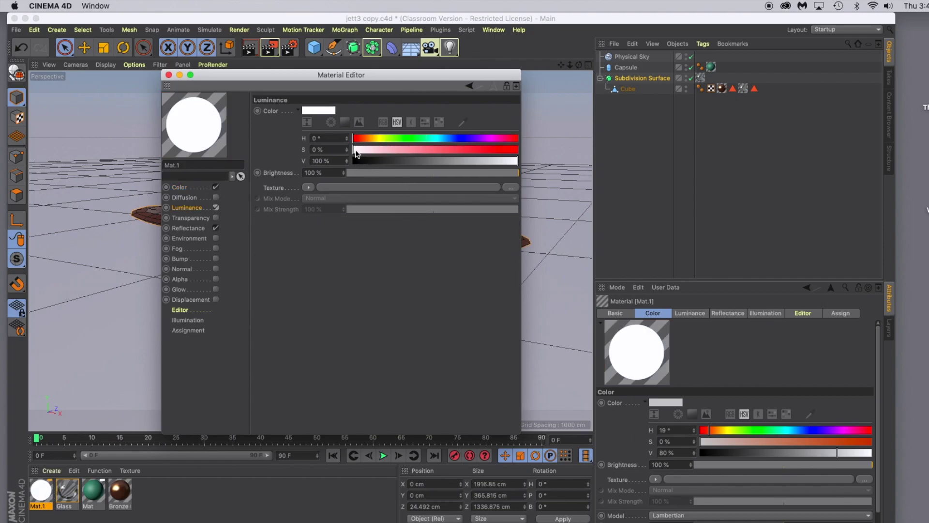
drag(354, 153, 367, 140)
click(890, 113)
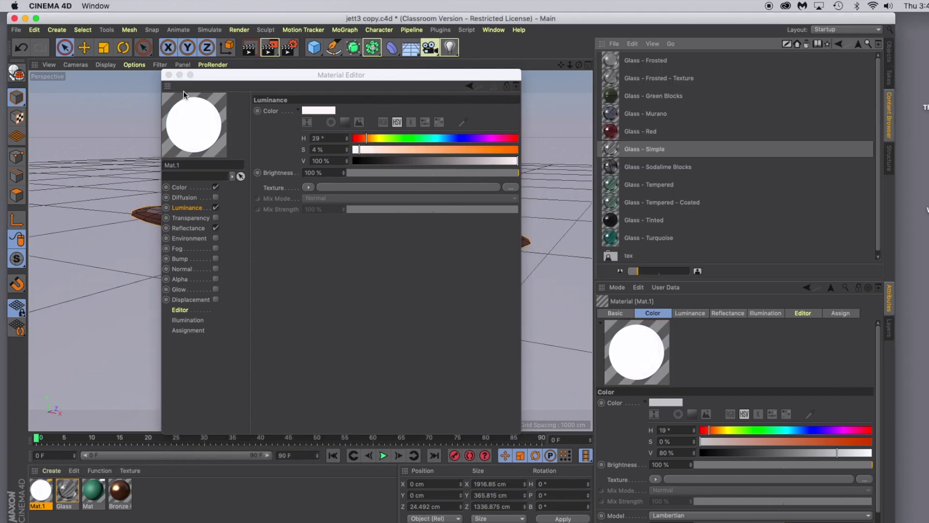
click(168, 75)
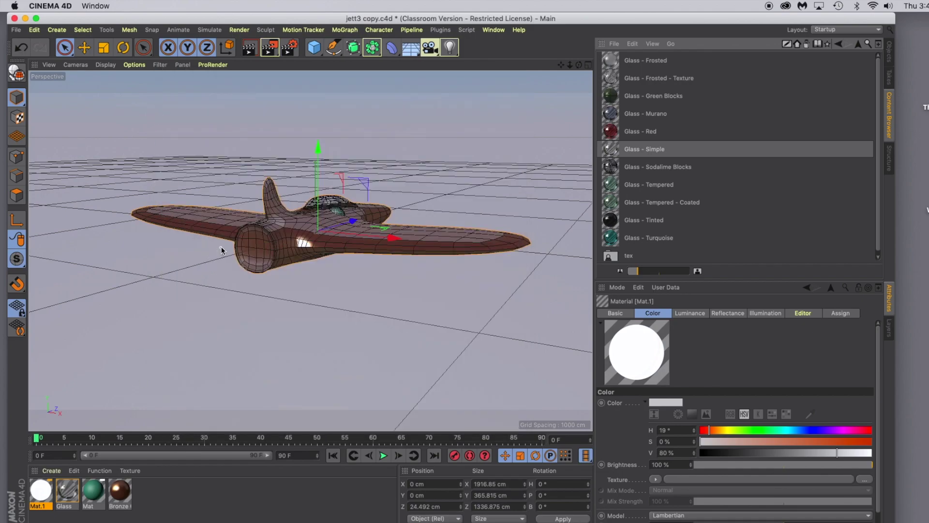
click(17, 195)
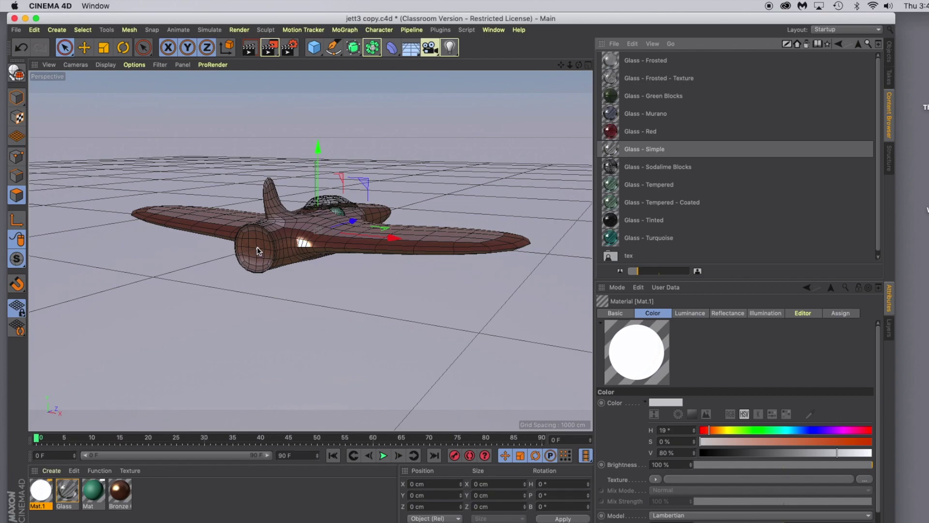
Drag white Mat.1 onto the Cube's round rear thruster opening and render a preview.
click(888, 53)
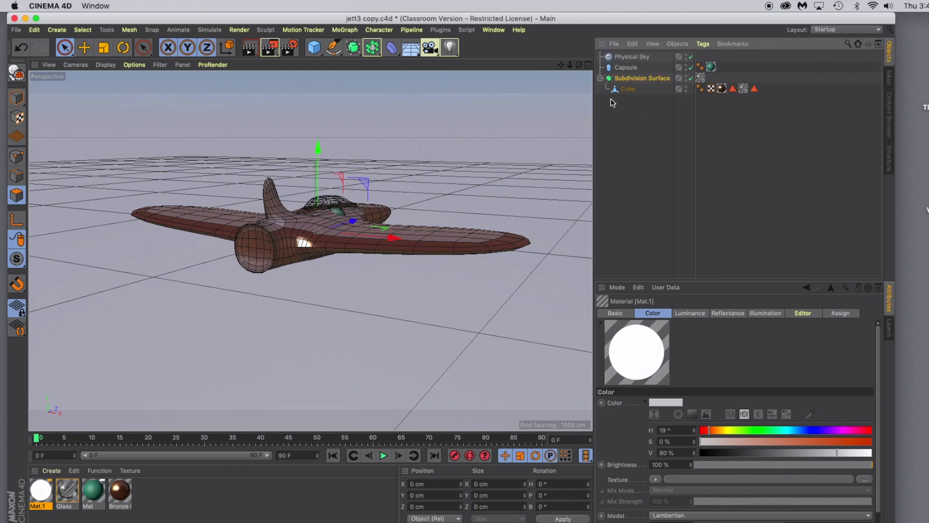
click(629, 89)
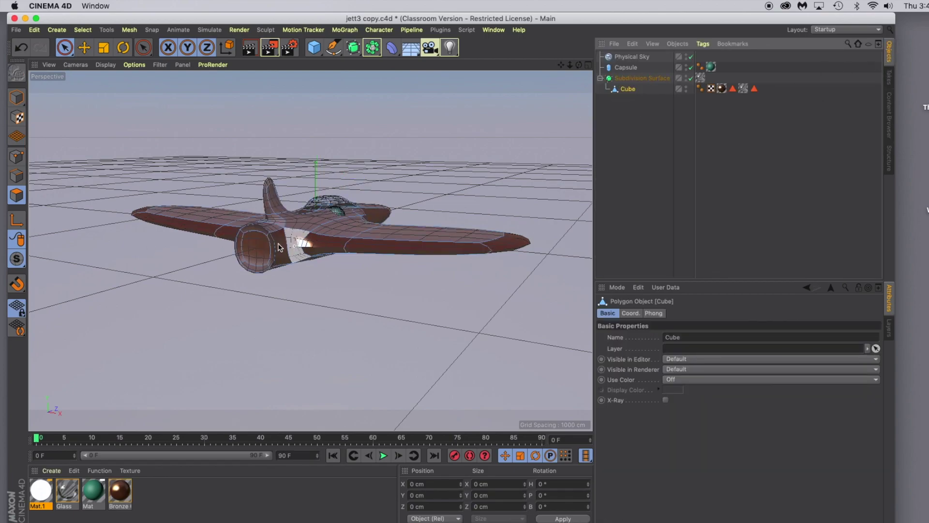
click(256, 251)
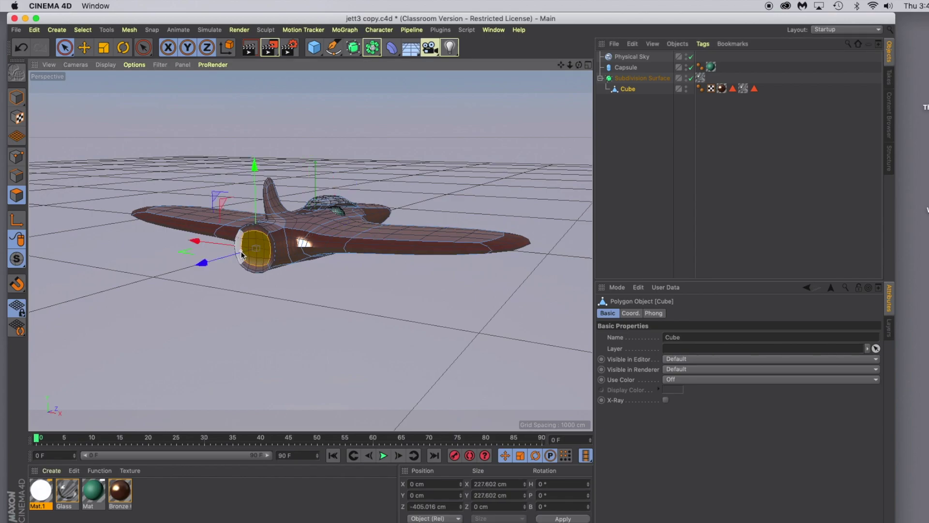
drag(38, 494, 256, 252)
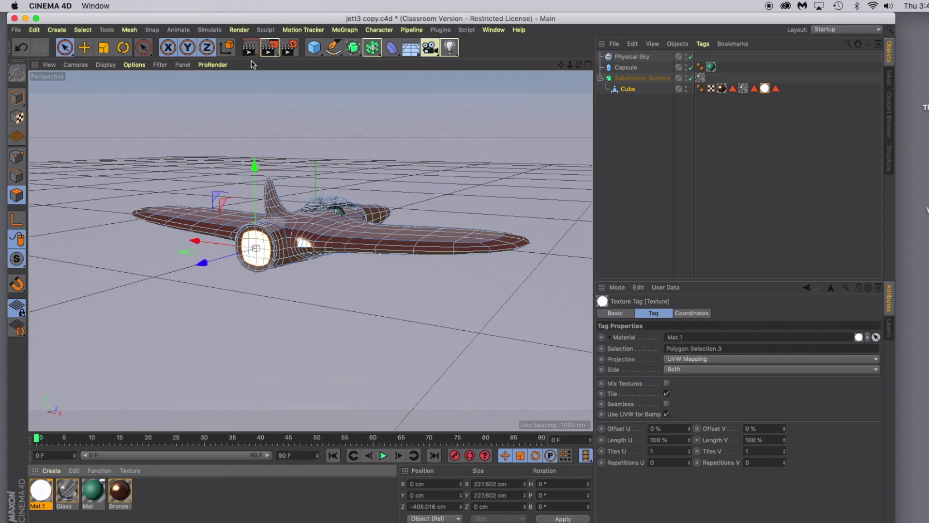
key(super+r)
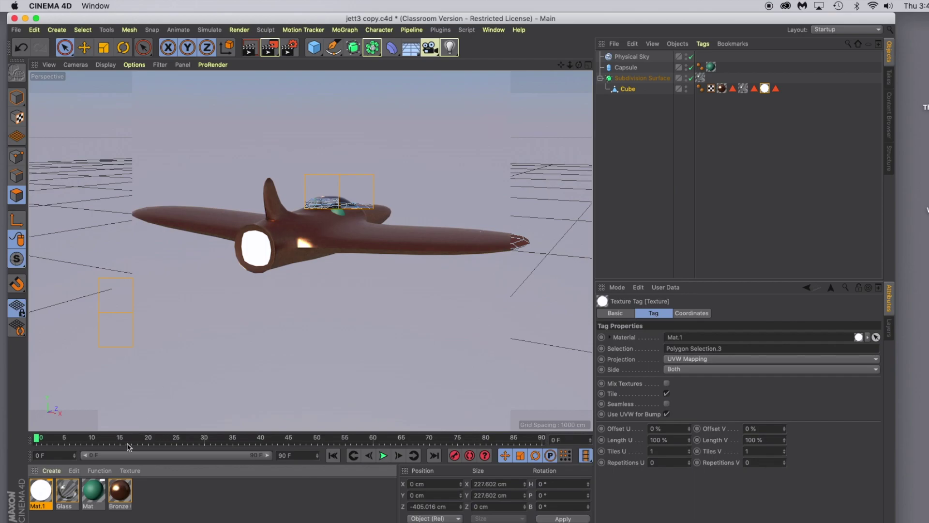
click(160, 496)
Create a new material, Mat.2, and enable its Luminance channel.
double_click(159, 496)
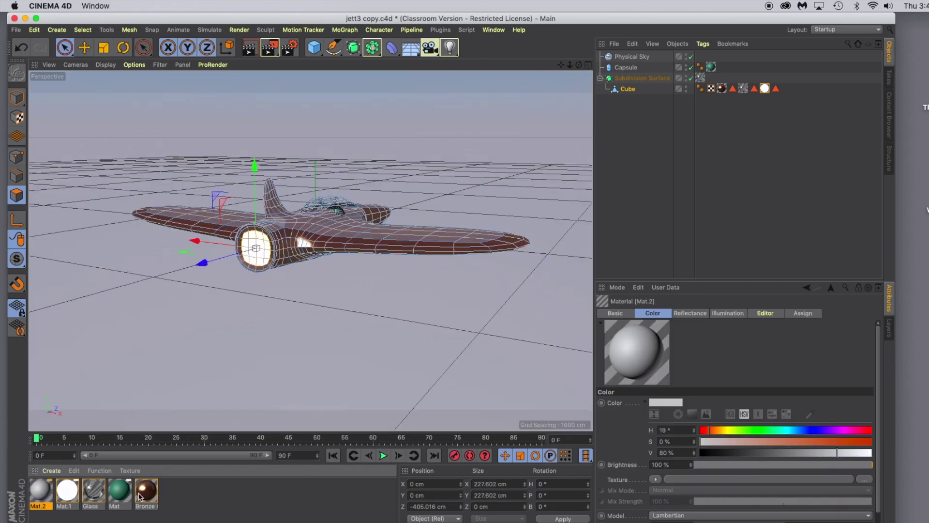
double_click(38, 489)
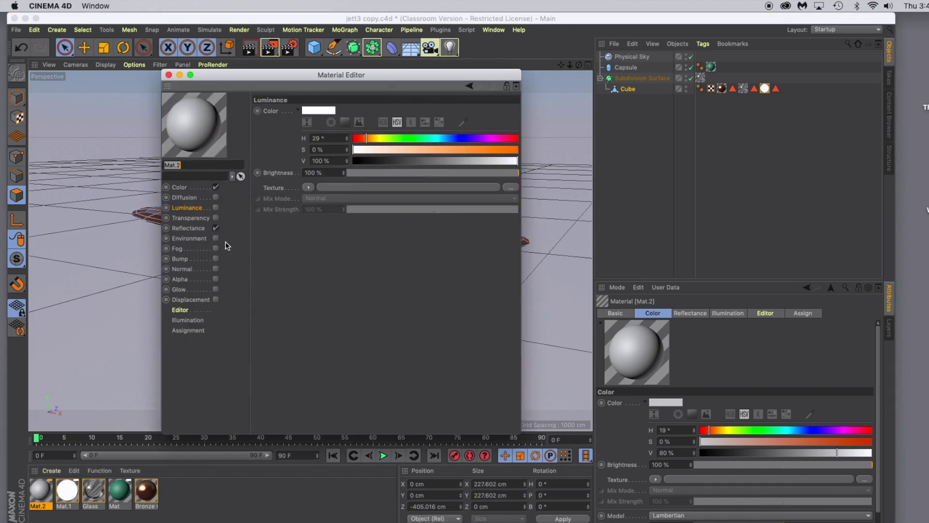
click(216, 208)
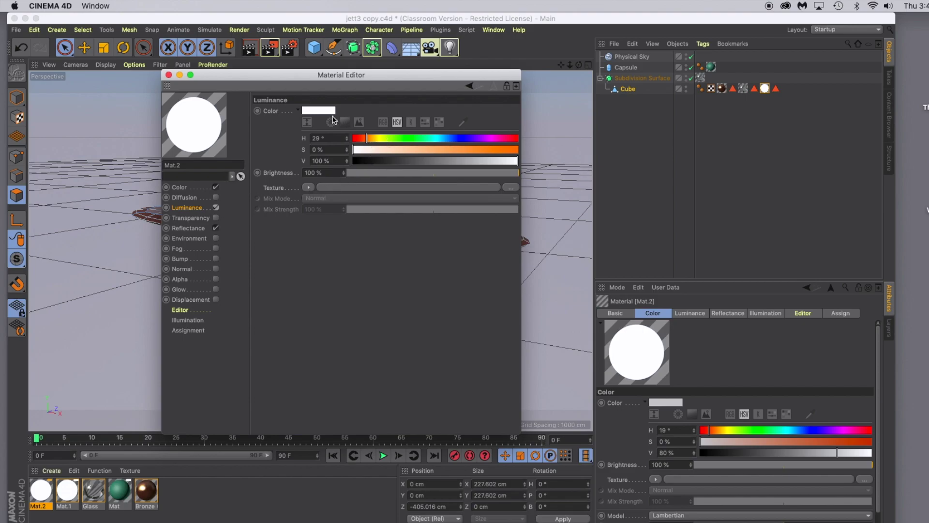
Set Mat.2's luminance colour to blue: H 229°, S 70%, V 69%.
click(314, 111)
click(332, 107)
click(337, 118)
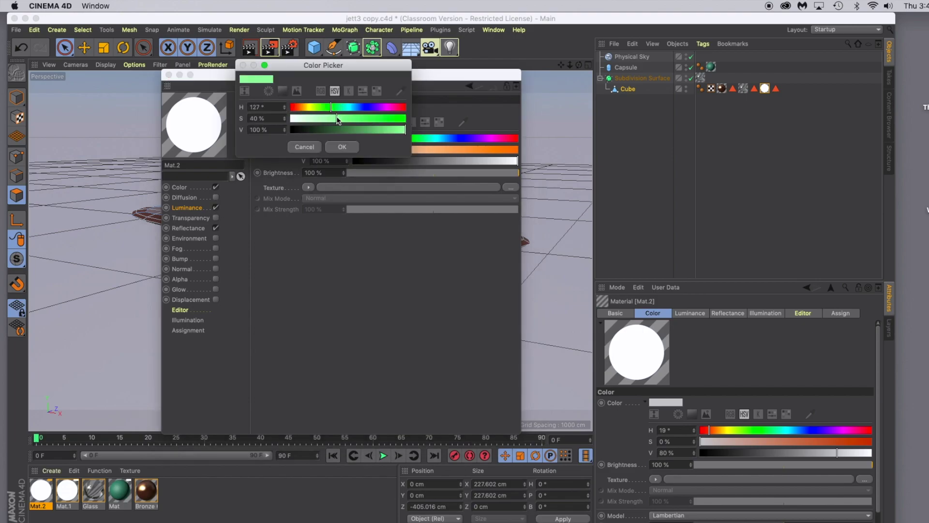
click(346, 129)
click(364, 107)
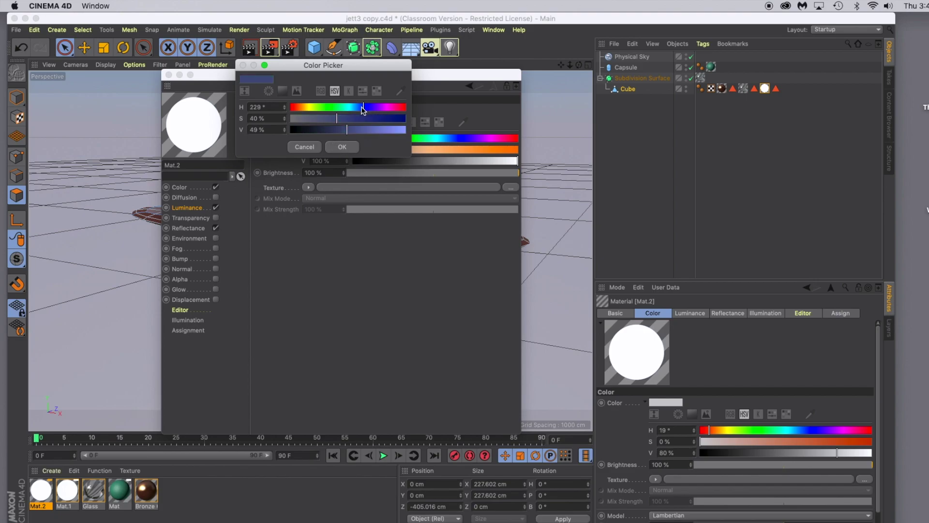
click(372, 118)
click(369, 129)
click(343, 147)
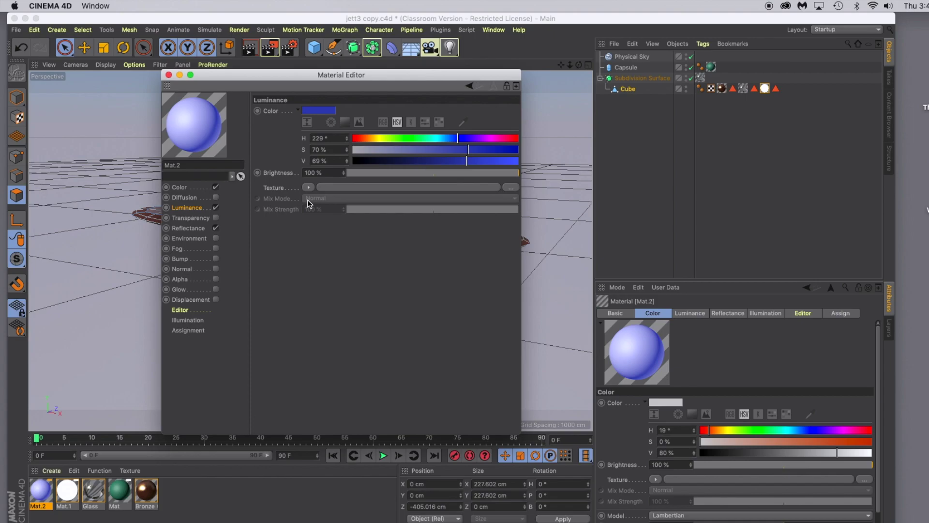
drag(218, 77, 524, 58)
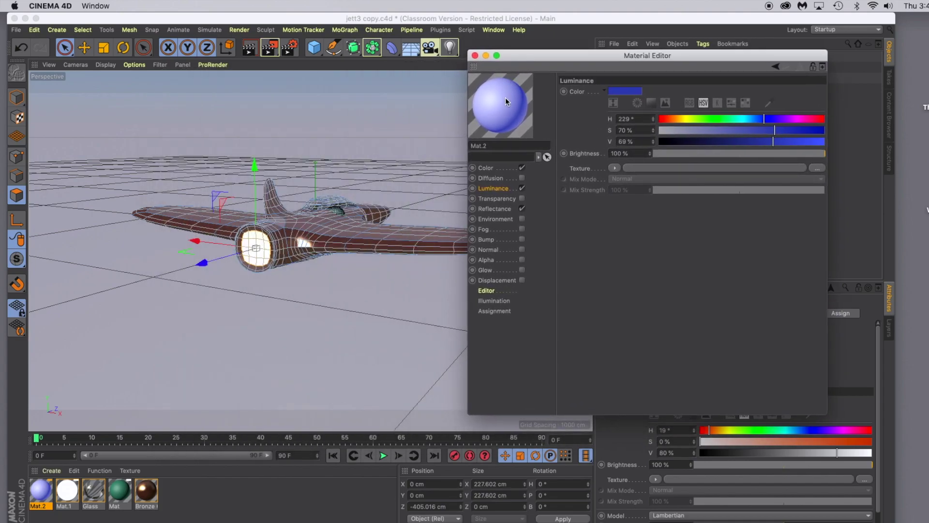
click(475, 56)
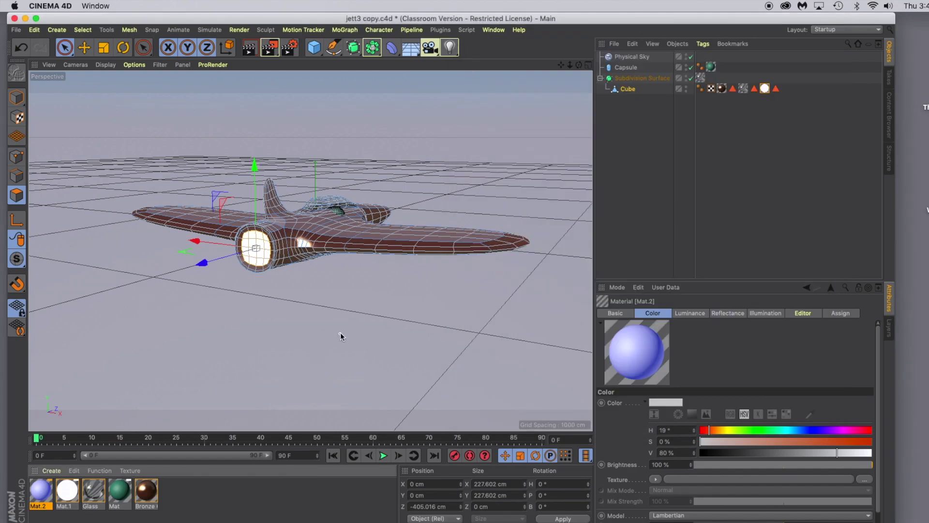
Select the left and right engine intakes, apply Mat.2 to both, and render to check.
alt+drag(354, 333, 160, 339)
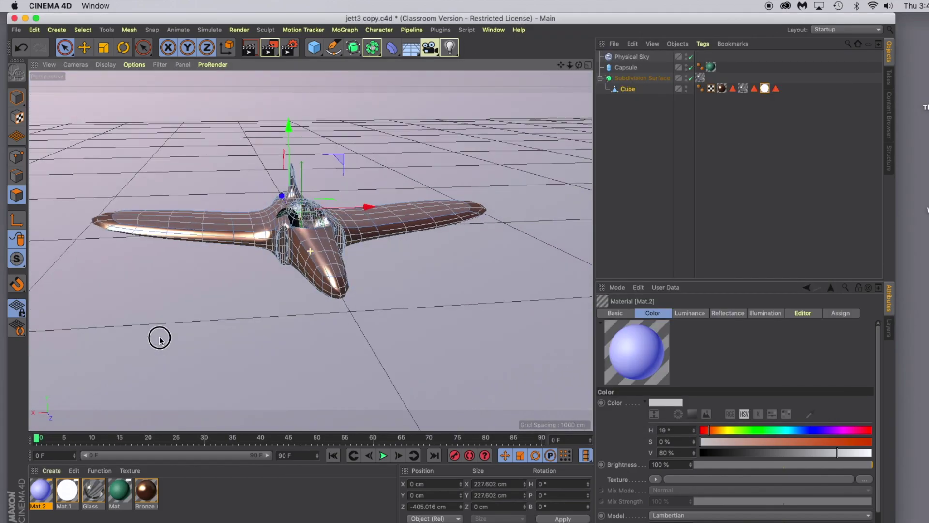
click(283, 250)
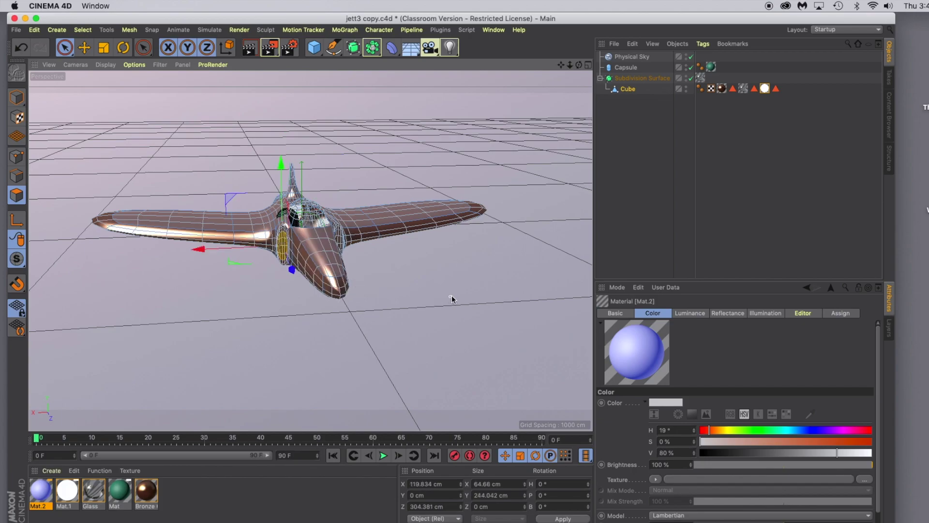
alt+drag(460, 302, 420, 304)
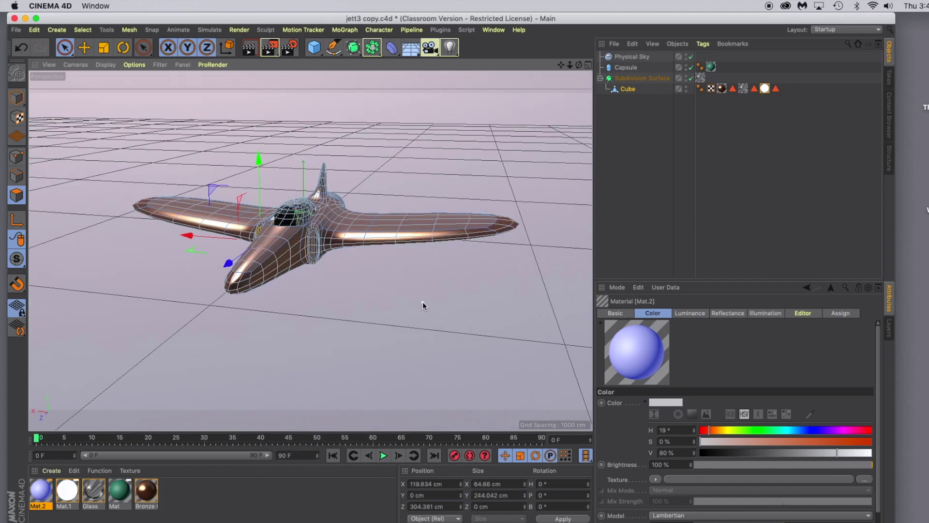
shift+click(315, 251)
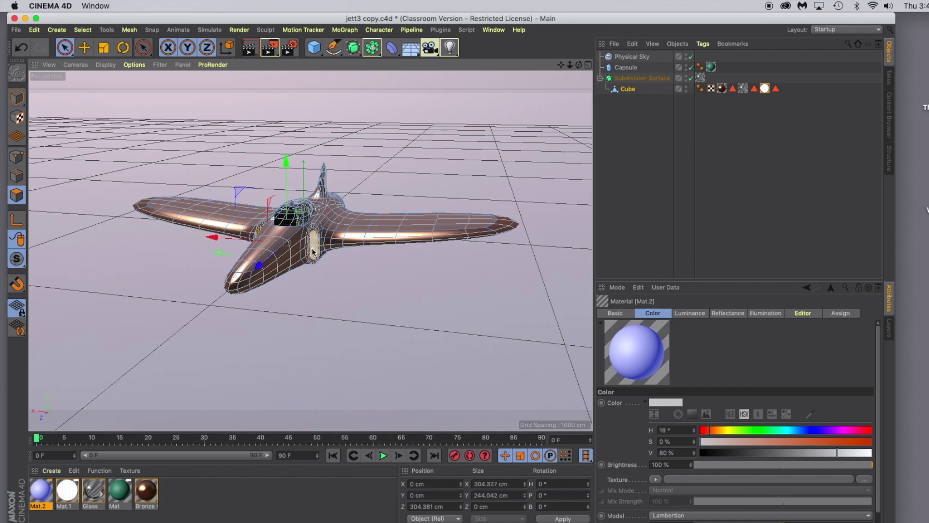
drag(40, 494, 313, 253)
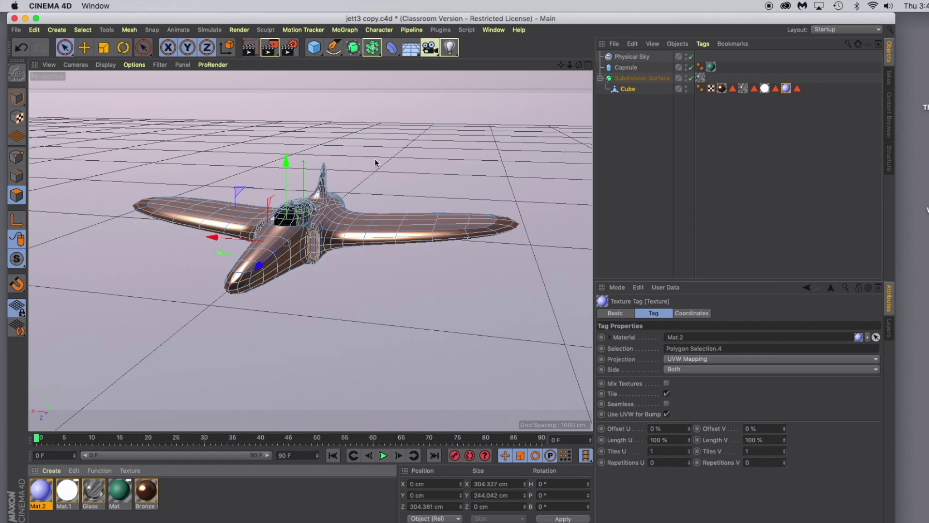
key(super+r)
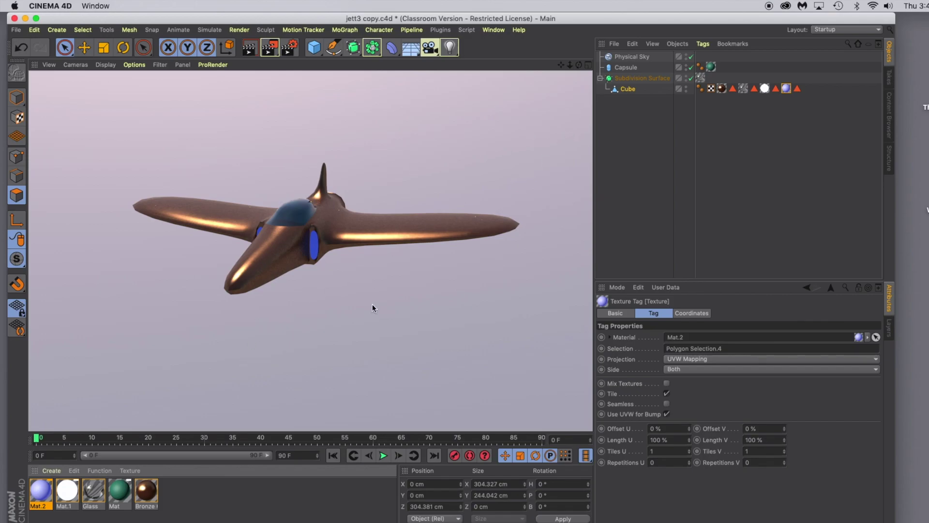
click(393, 302)
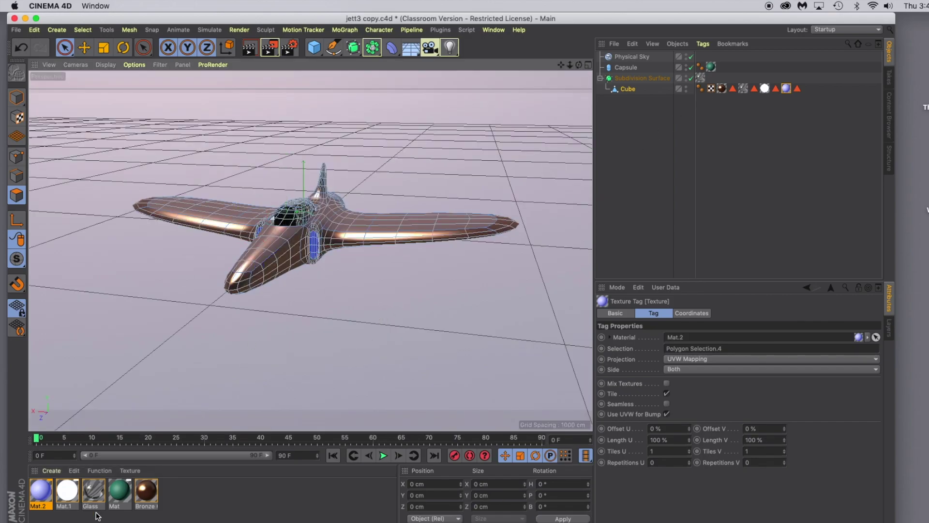
Delete the Mat.2 texture tag from Cube so the intakes turn bronze again.
double_click(145, 497)
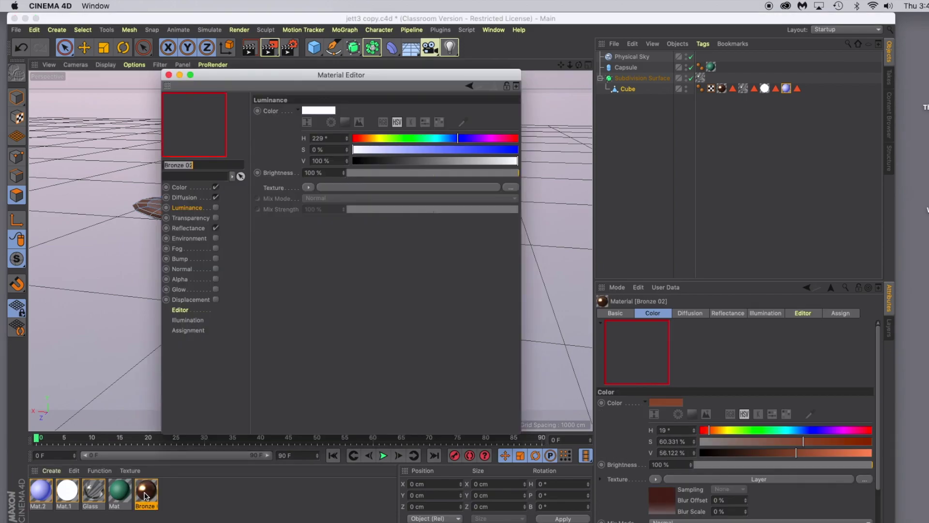
click(169, 75)
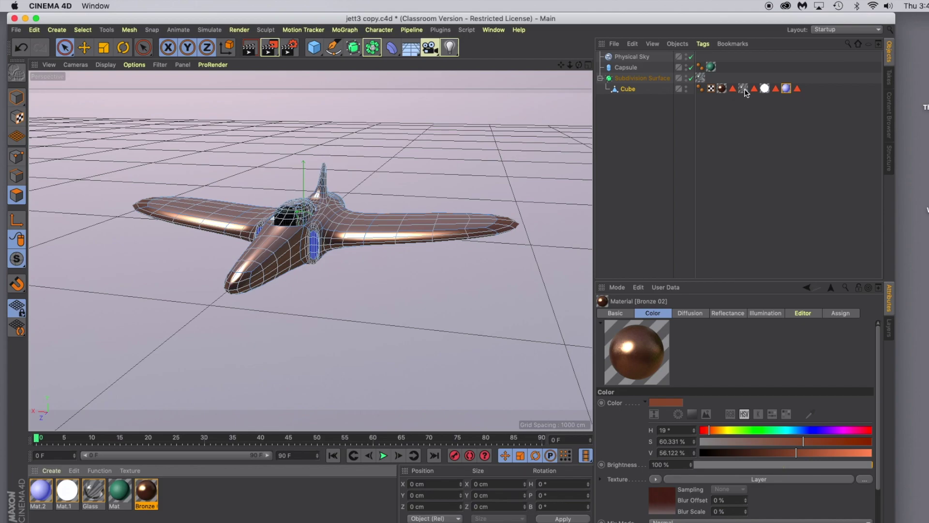
click(787, 88)
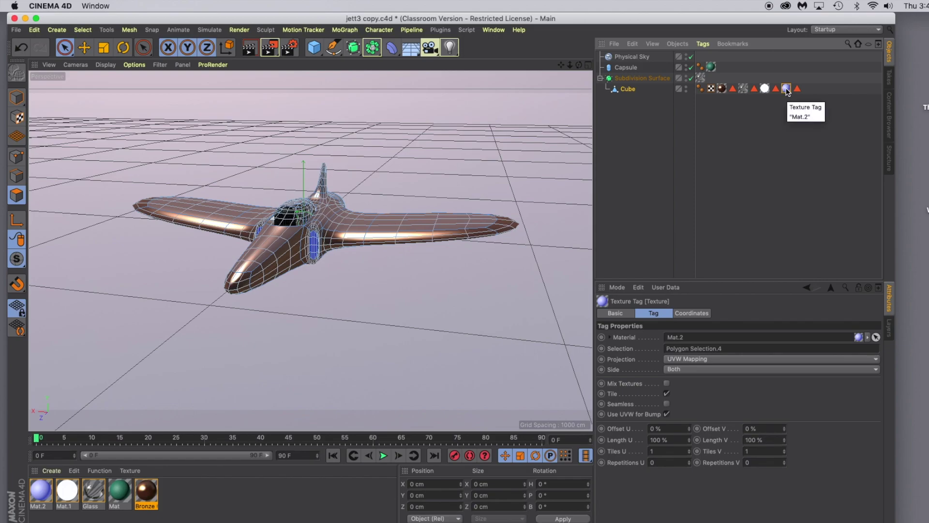
key(Delete)
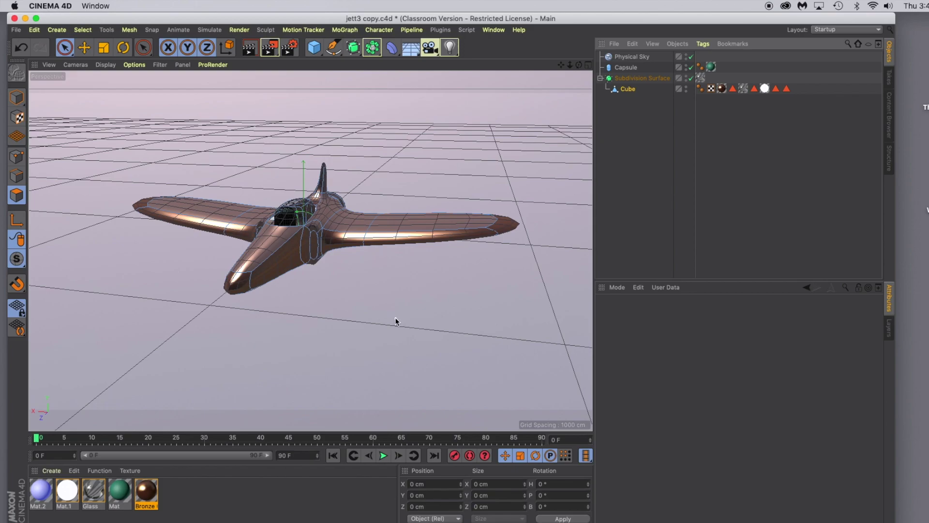
alt+drag(395, 320, 352, 343)
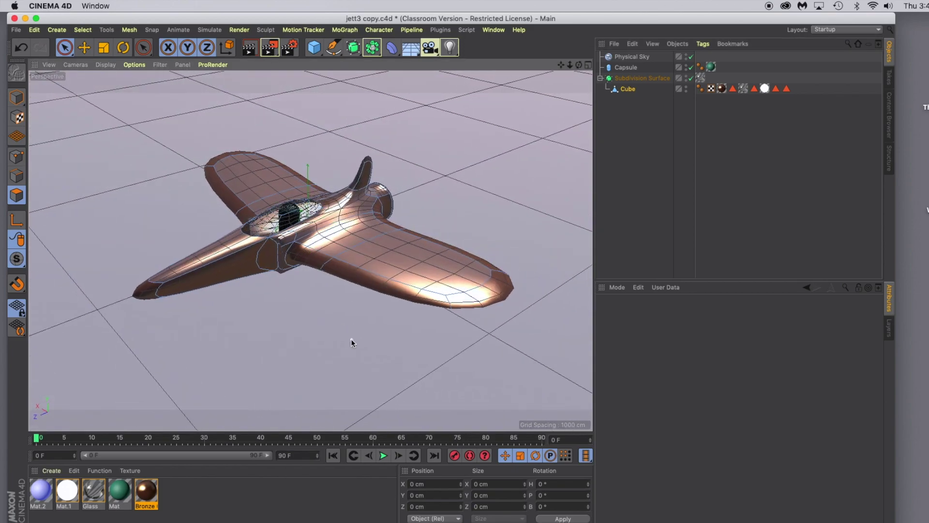